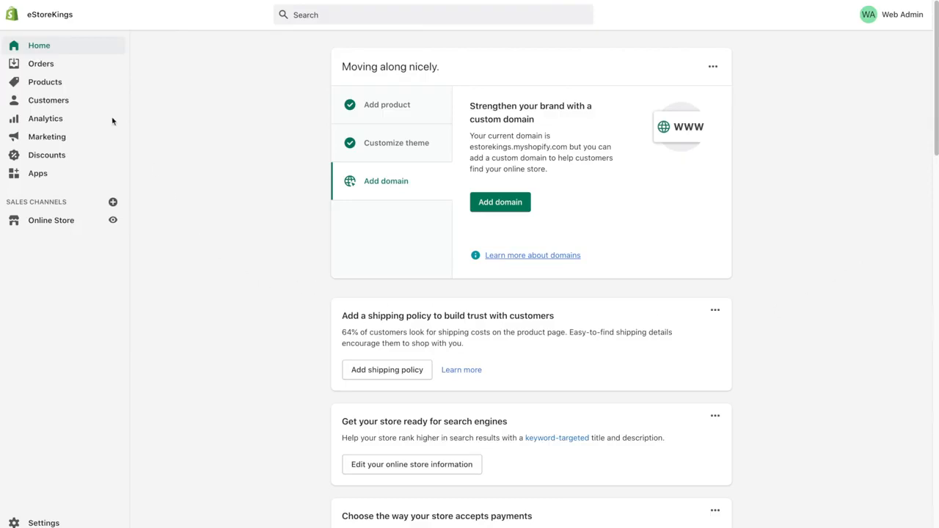
- Add a new page to the online store titled "Black Friday is Almost Here!"
click(65, 224)
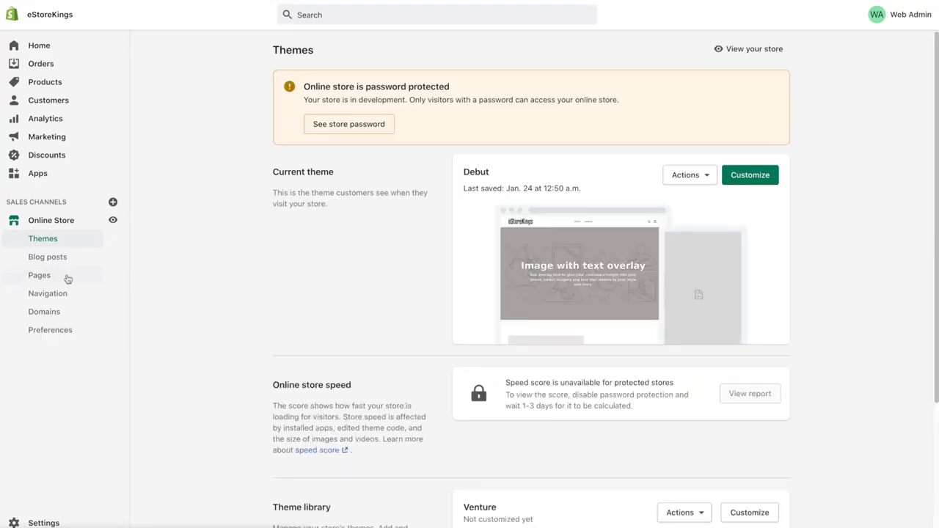
click(67, 278)
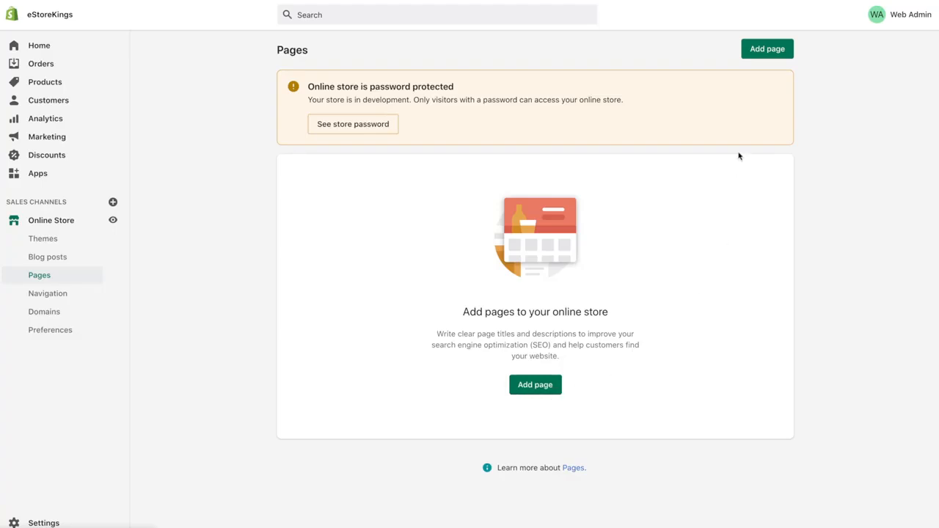
click(752, 50)
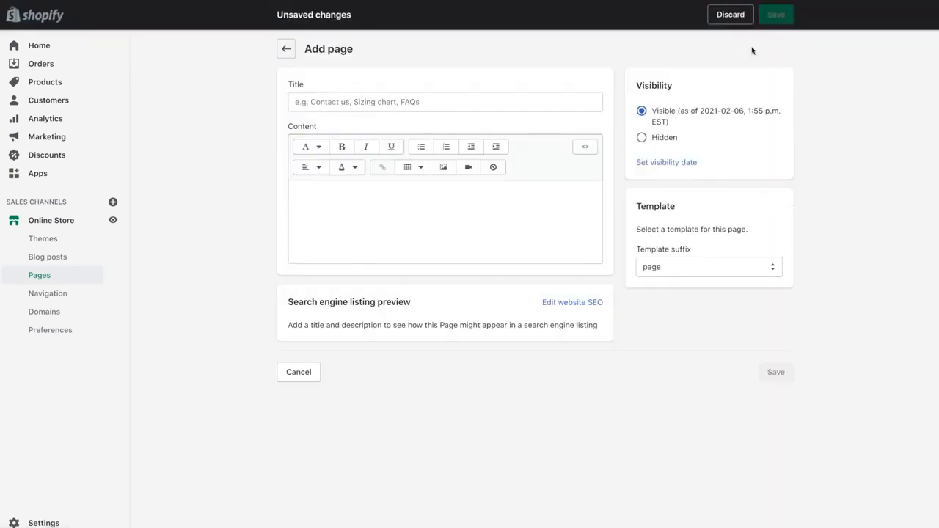
click(552, 105)
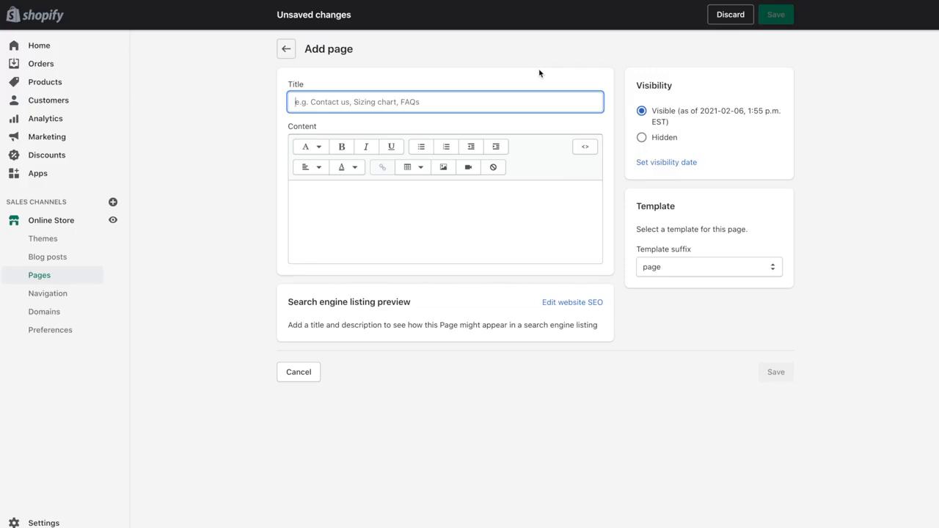
text(Black Friday is )
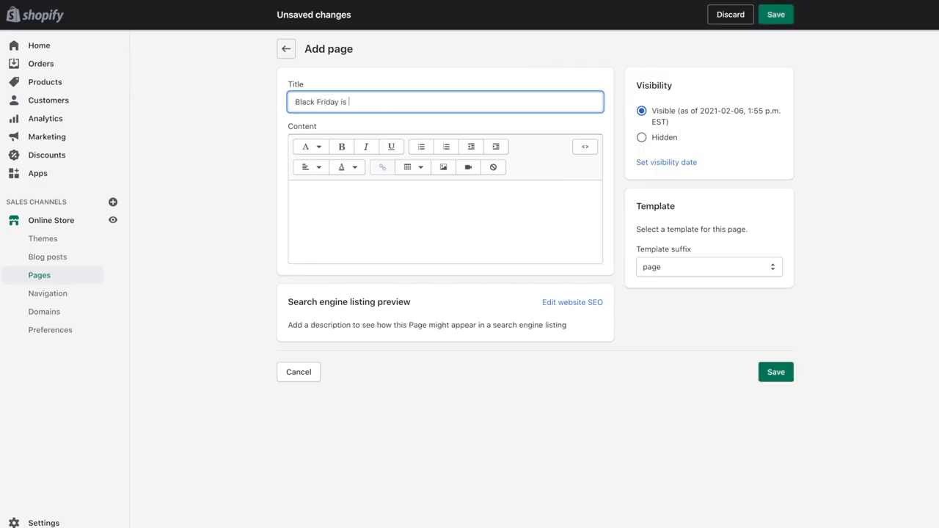
text(Almost here!)
- Begin the page content with "We are excited to announce our upcoming Black Friday sale!"
click(331, 195)
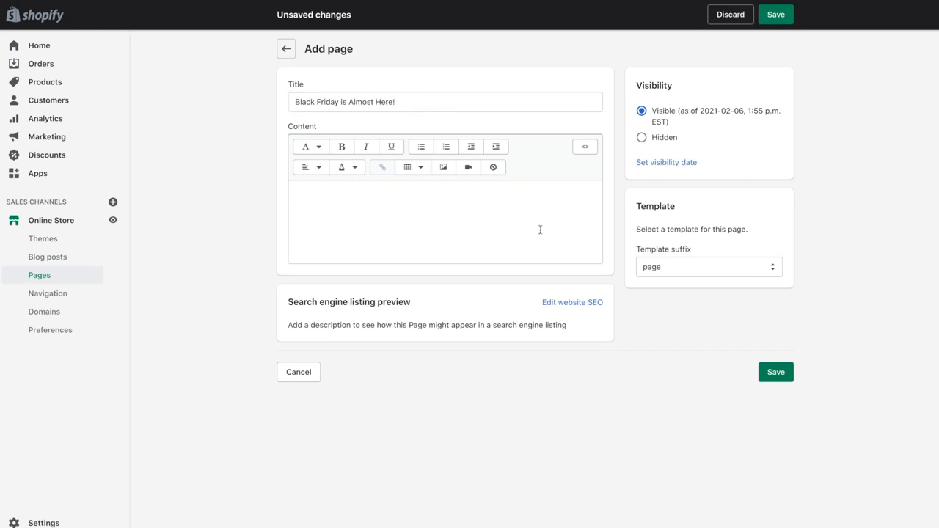
click(336, 196)
text(we are)
key(BackSpace)
key(BackSpace)
key(BackSpace)
key(BackSpace)
key(BackSpace)
key(BackSpace)
text(We are excited to announce)
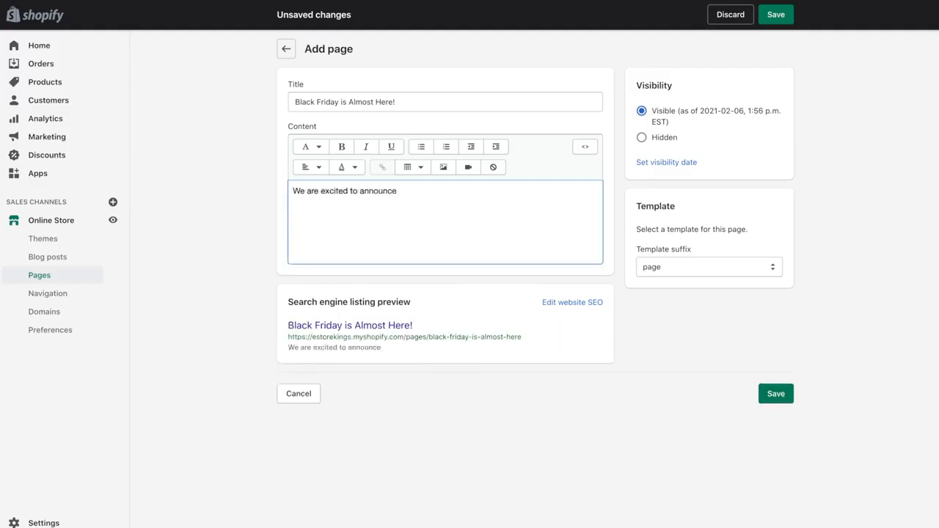
text( our upcoming Black Friday sale!  )
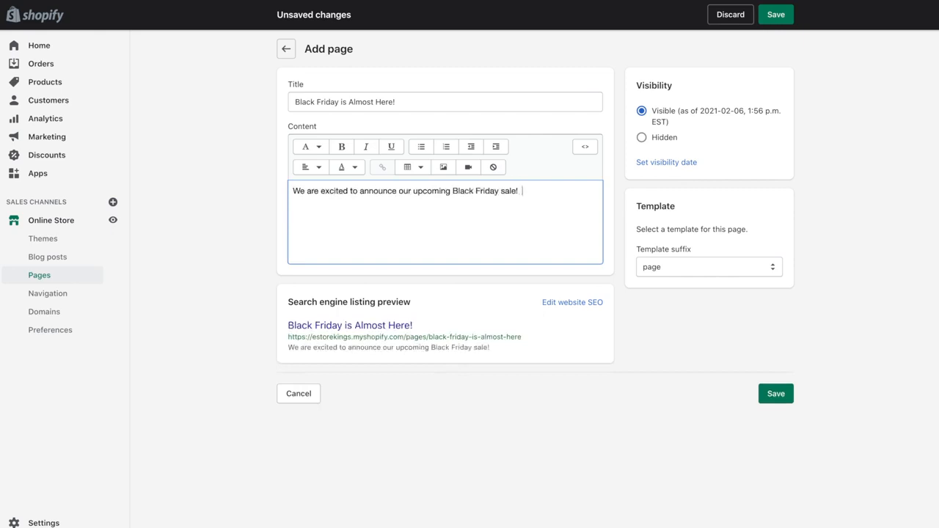
- Continue the content with "Be sure to stay tuned and check our website often as well as our social media to take advantage of our online sales."
text(Be sure to stay tuned and check our website often as well as our social media to )
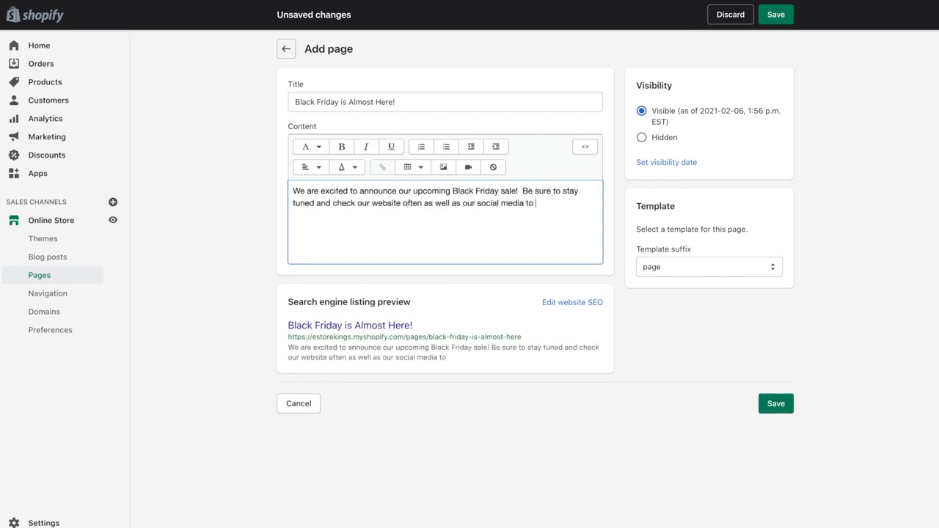
text(get the most)
key(BackSpace)
key(BackSpace)
key(BackSpace)
key(BackSpace)
key(BackSpace)
key(BackSpace)
key(BackSpace)
key(BackSpace)
key(BackSpace)
key(BackSpace)
key(BackSpace)
key(BackSpace)
key(BackSpace)
text(take advantage of our online sales.)
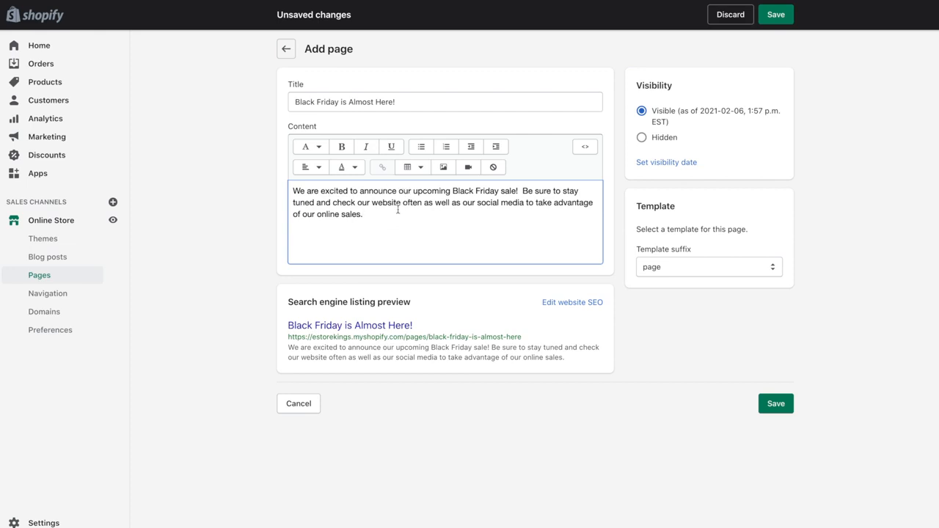
- Make "Black Friday sale" bold and "social media" italic in the page content
click(455, 191)
drag(456, 191, 516, 191)
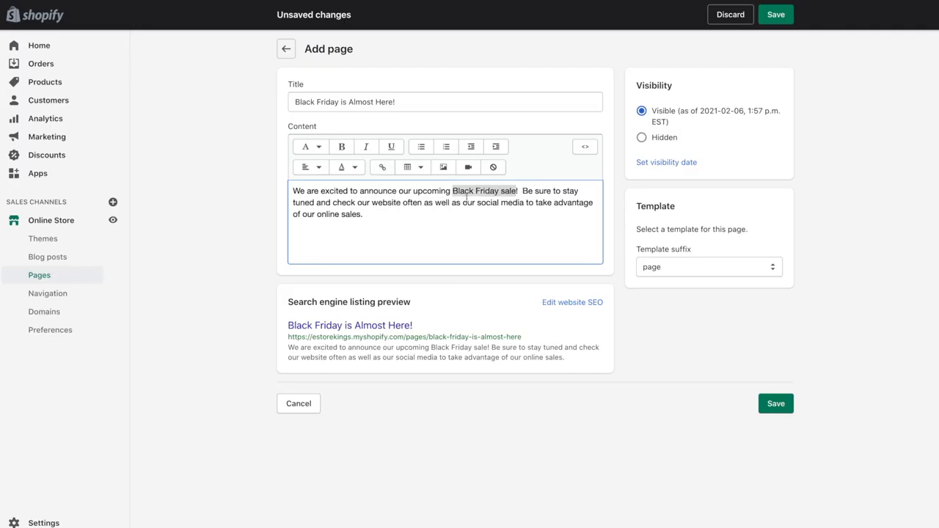
click(342, 147)
click(463, 204)
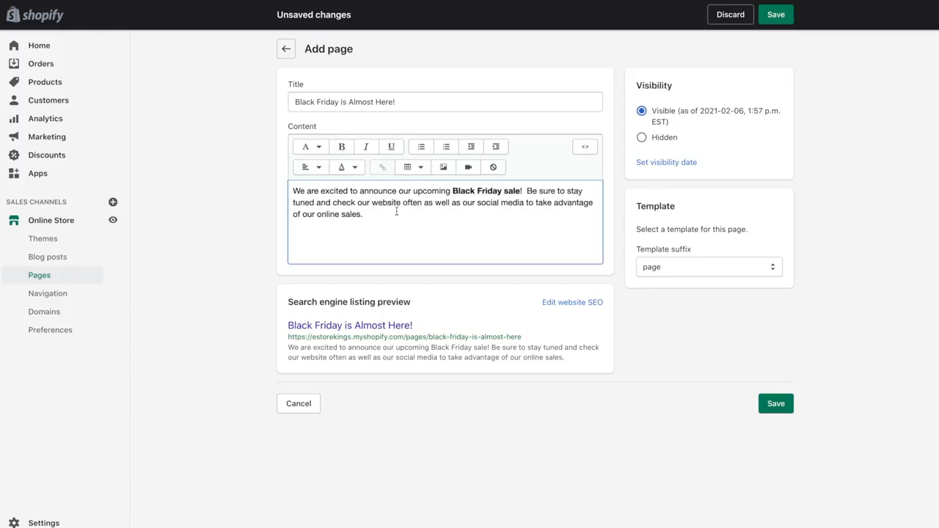
drag(478, 203, 524, 205)
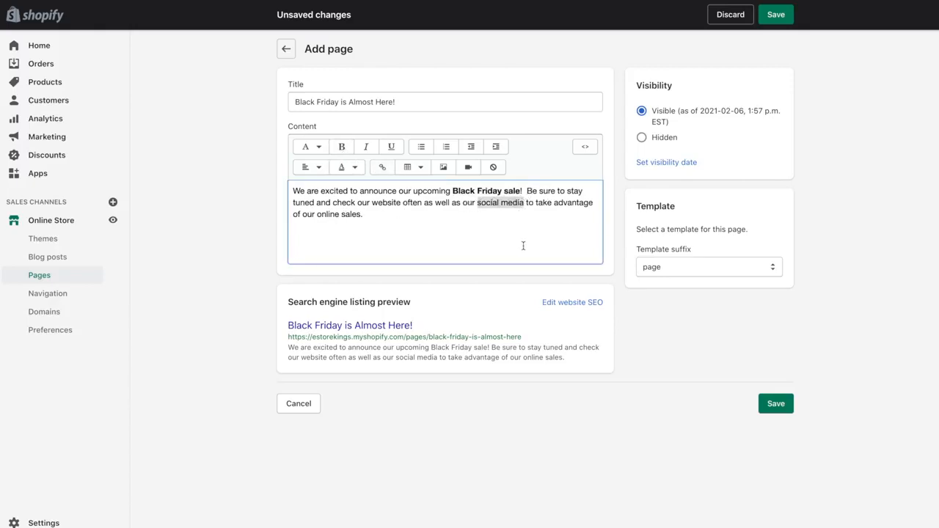
key(ctrl+i)
click(406, 212)
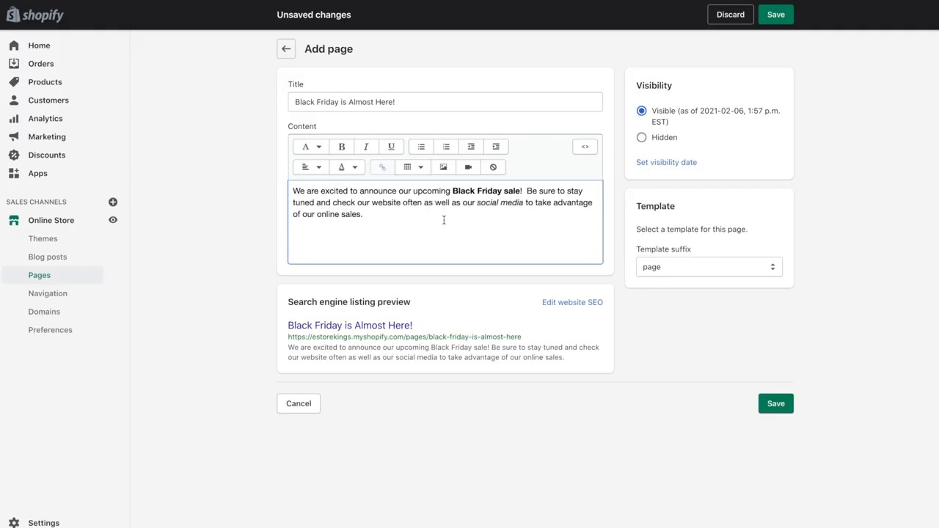
drag(478, 203, 524, 204)
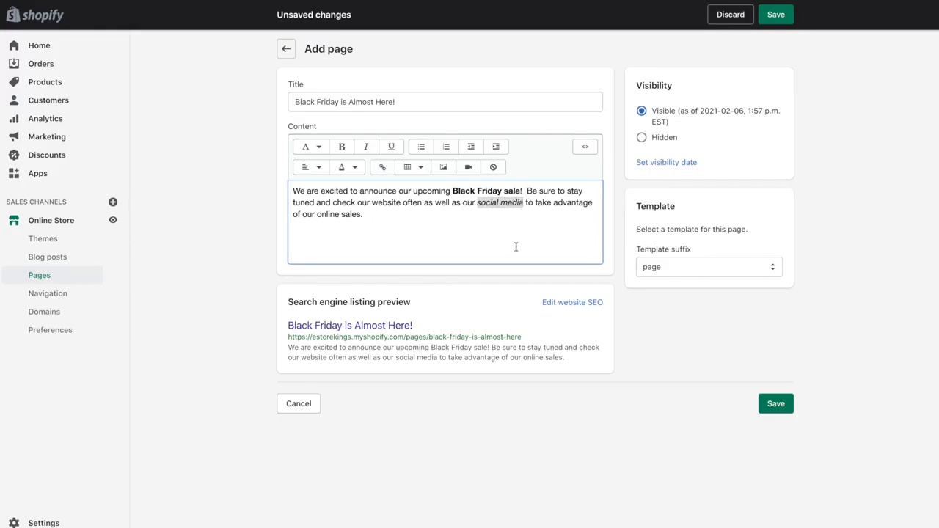
click(383, 170)
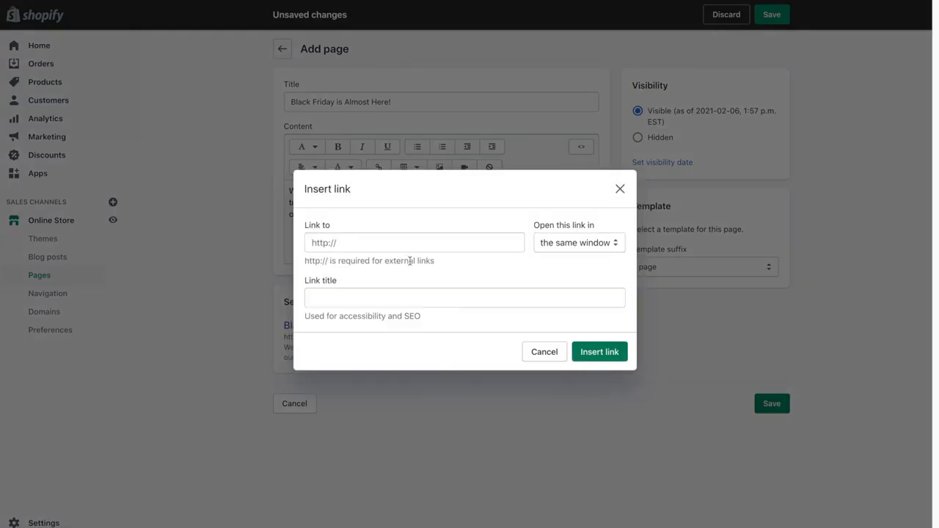
click(410, 243)
text(https)
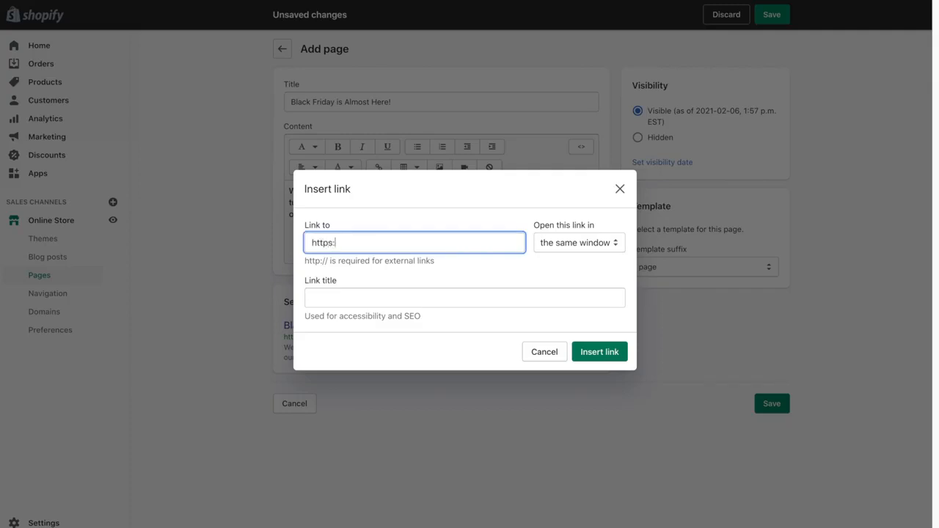
text(://google.com/)
click(546, 250)
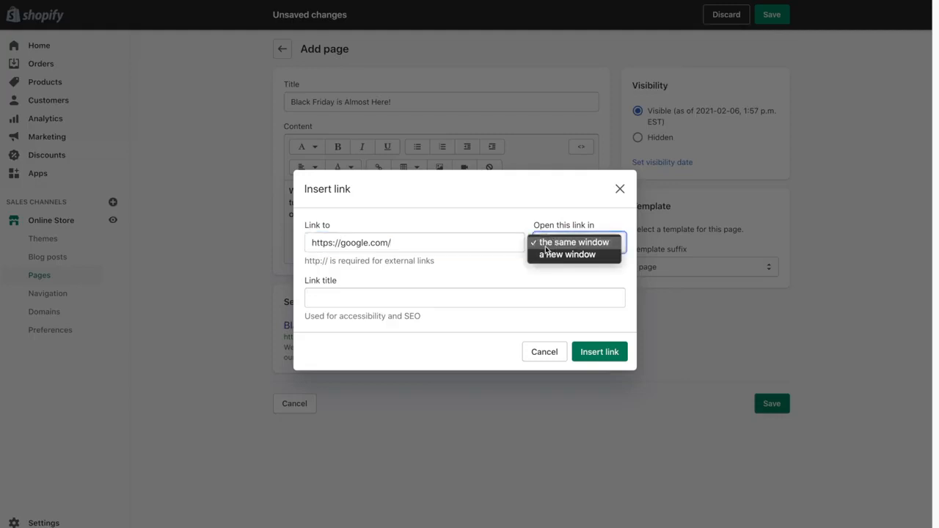
click(600, 256)
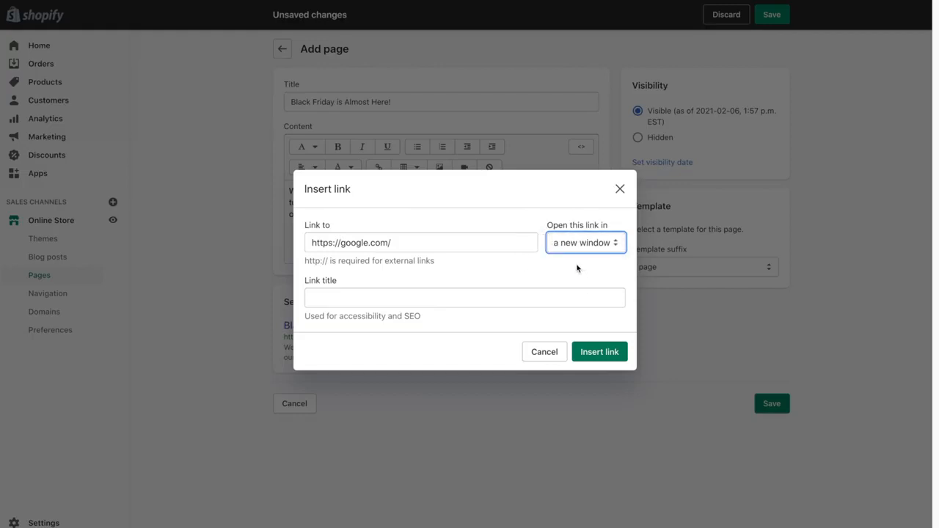
click(611, 355)
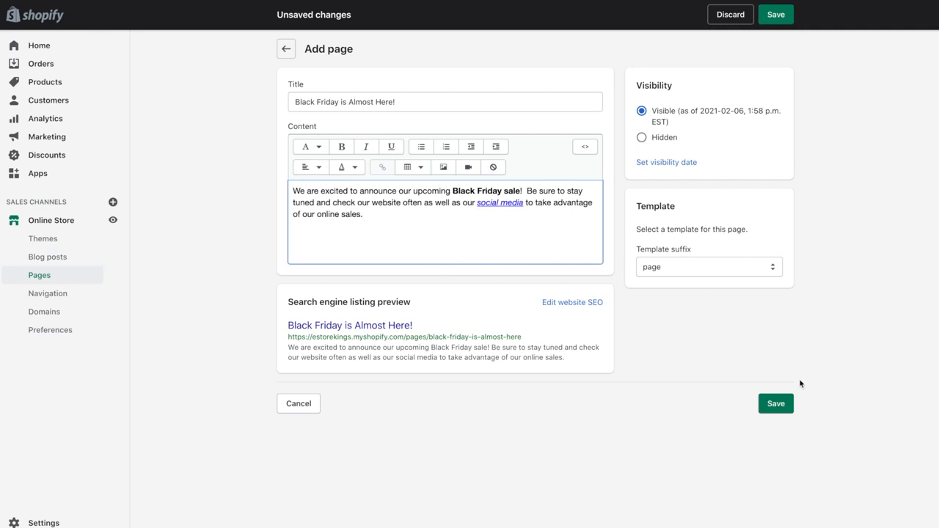
- Save the new page and keep its visibility set to Visible
click(775, 405)
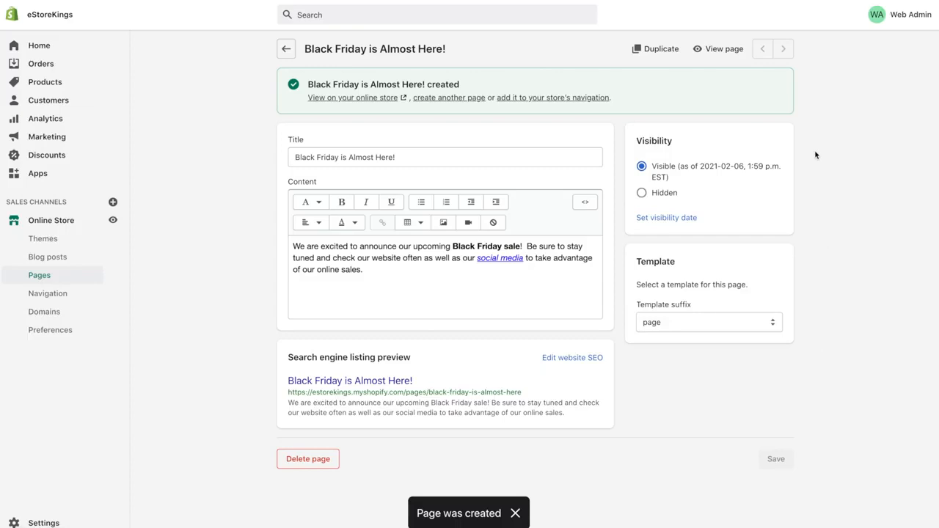
click(670, 194)
click(676, 167)
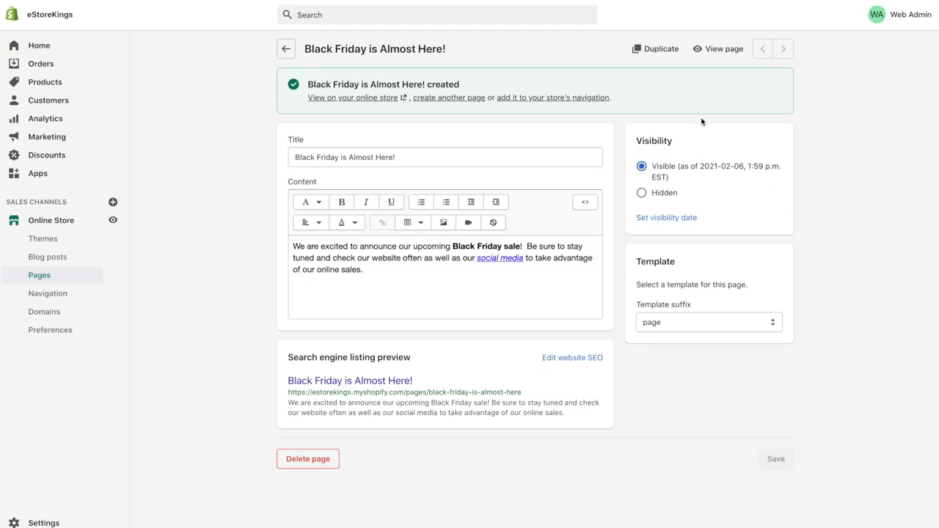
- View the saved page on the storefront to check its title, body text and formatting, and hide the preview bar
click(718, 49)
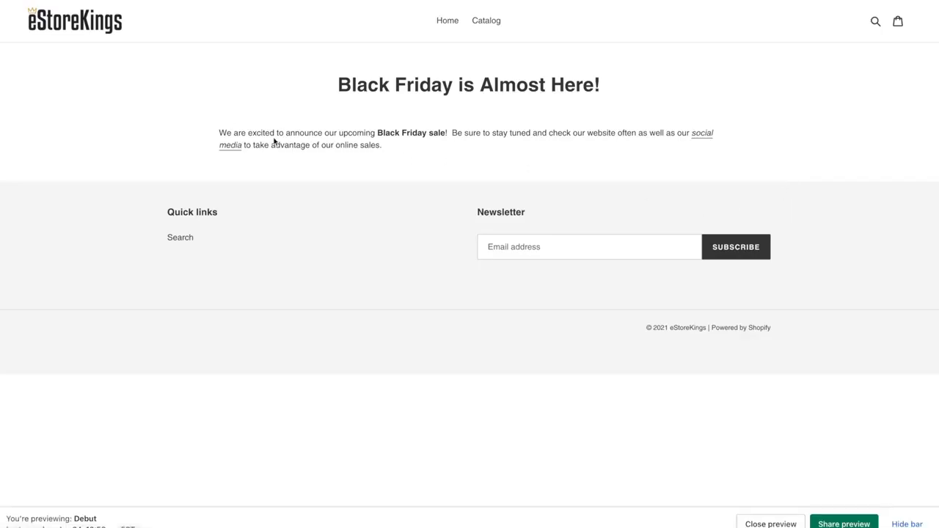
drag(221, 129, 476, 157)
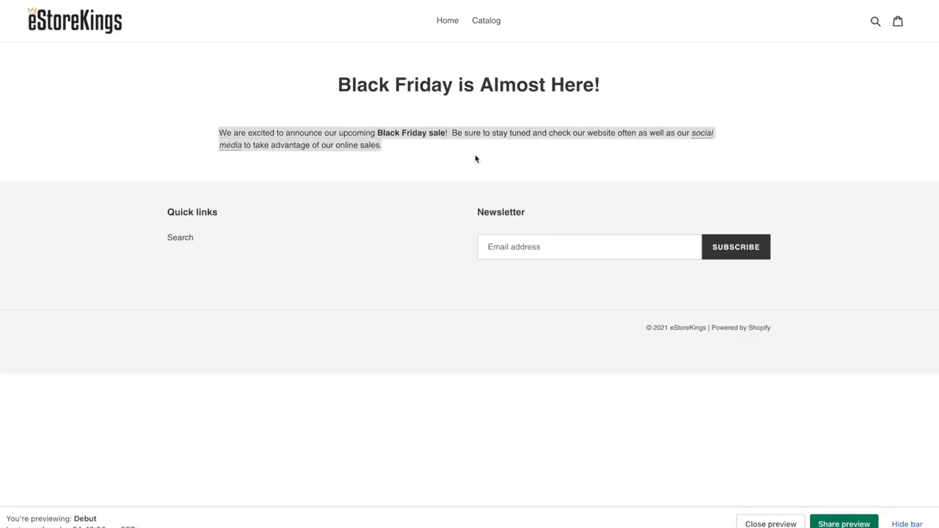
click(515, 163)
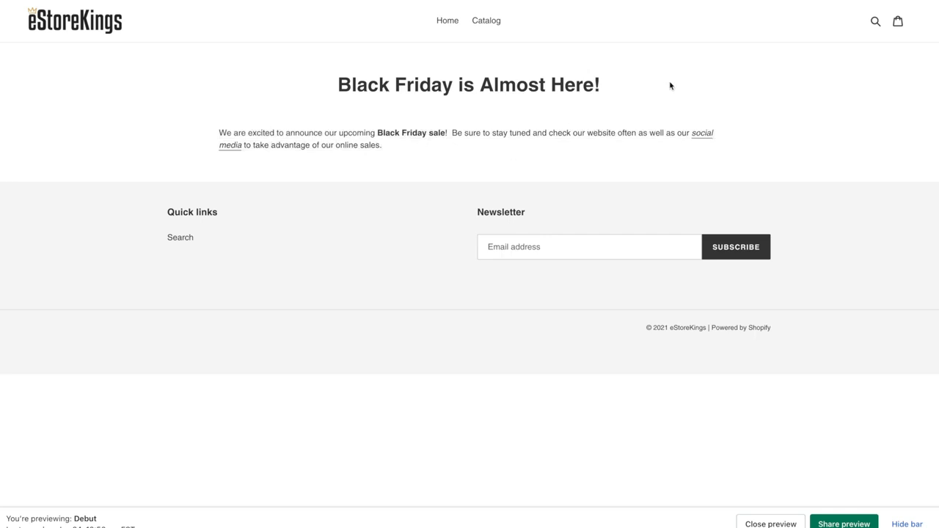
click(914, 522)
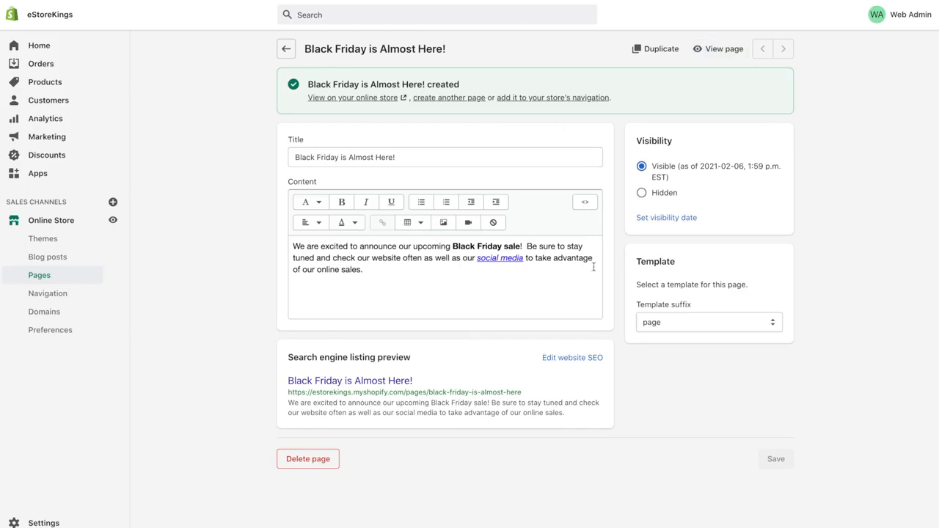
- Set the page's template suffix to page.contact, save it and view the page on the storefront
click(778, 325)
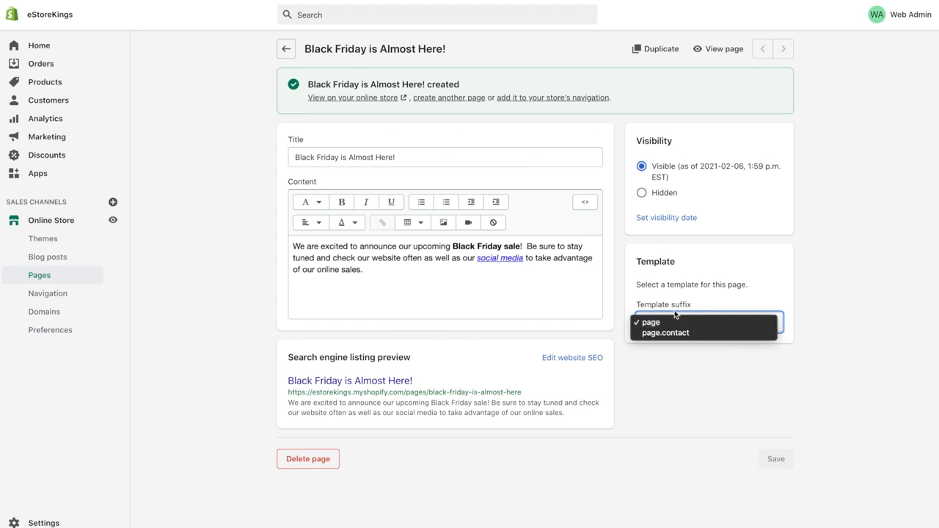
click(709, 334)
click(783, 457)
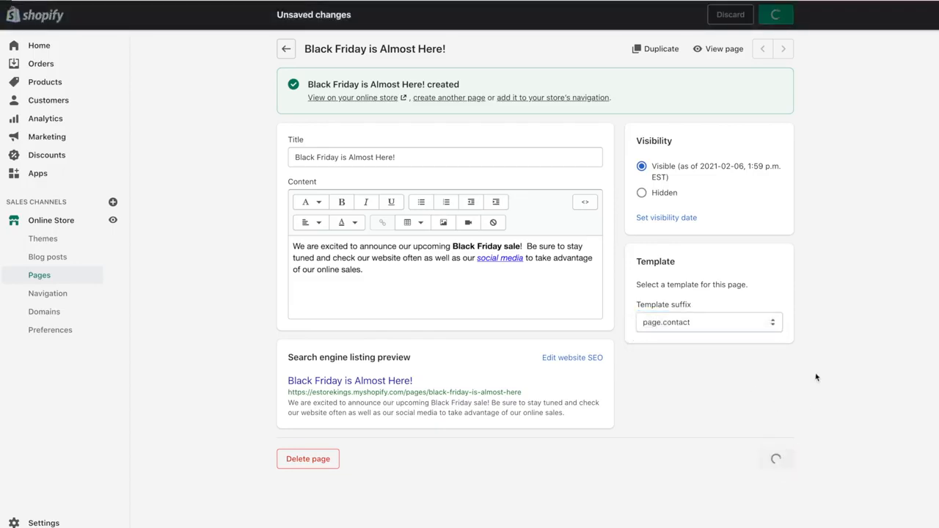
click(727, 49)
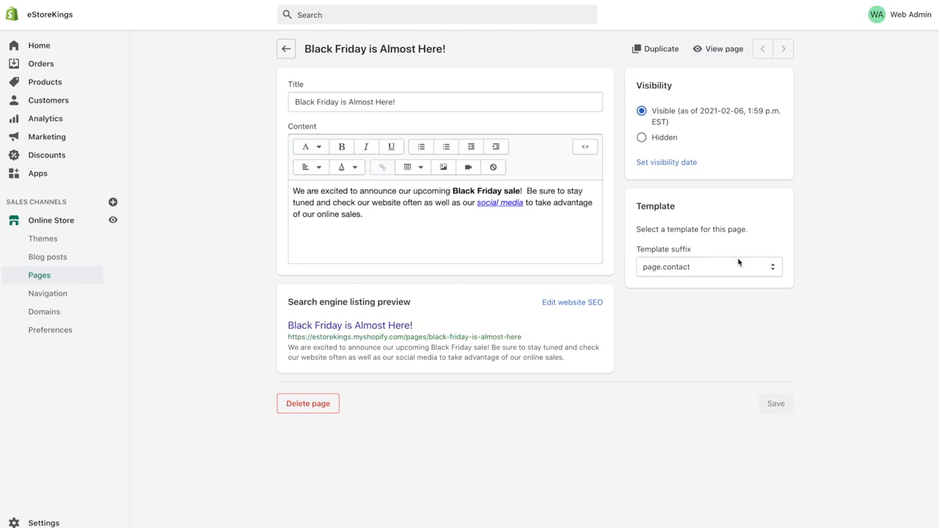
- Set the page's template suffix back to page and save the page
click(738, 265)
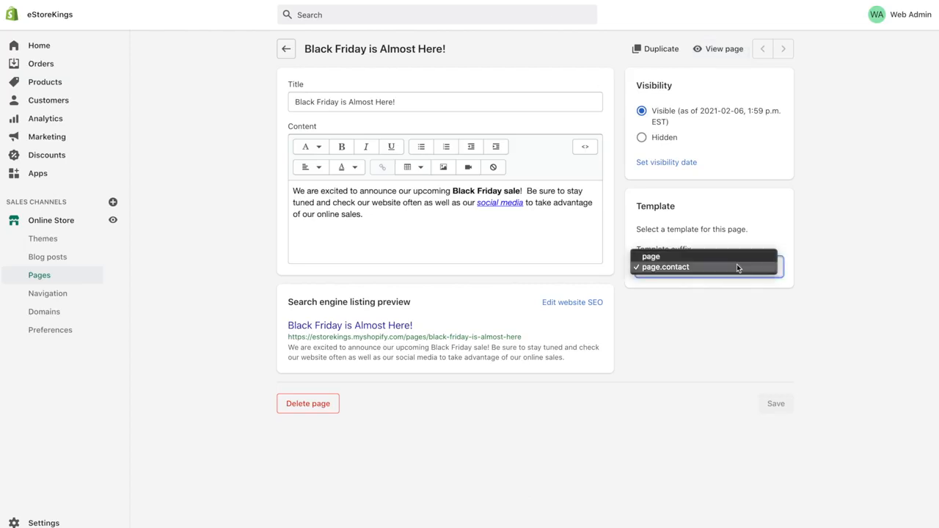
click(717, 256)
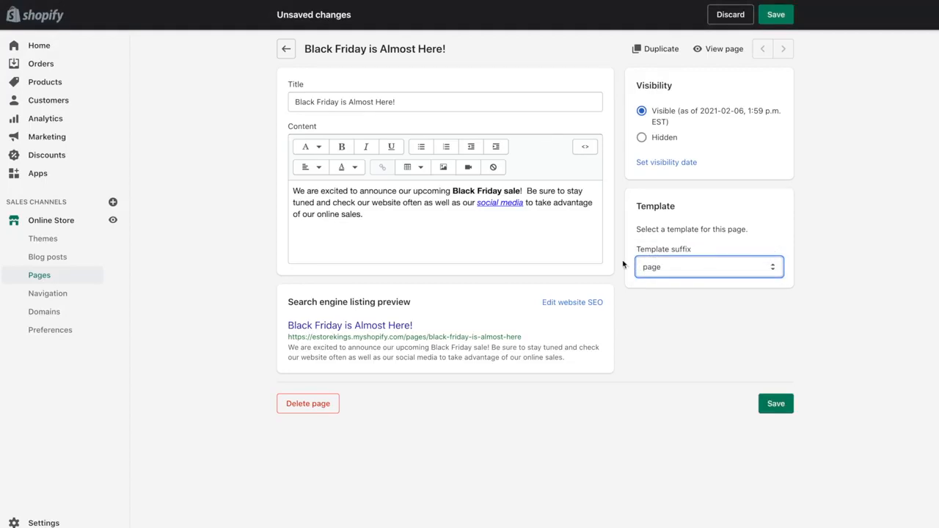
click(754, 269)
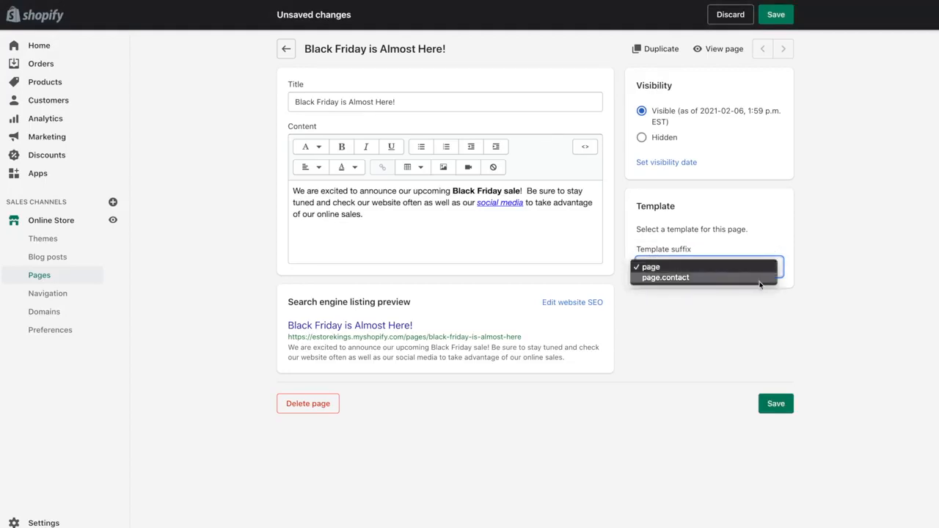
click(741, 350)
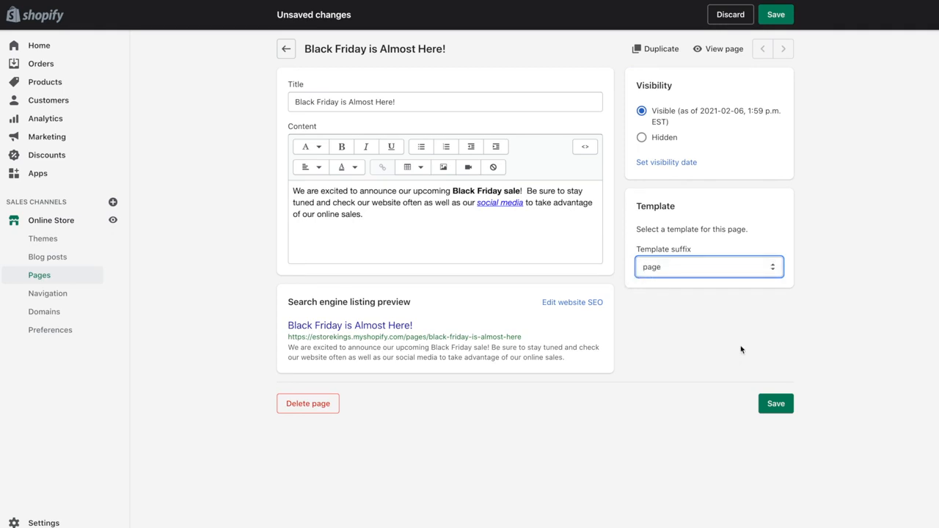
click(732, 331)
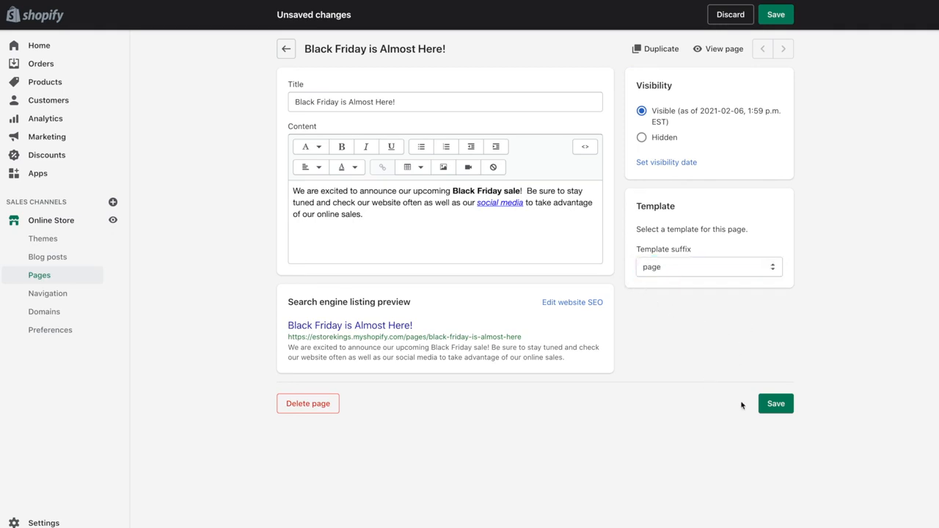
click(775, 403)
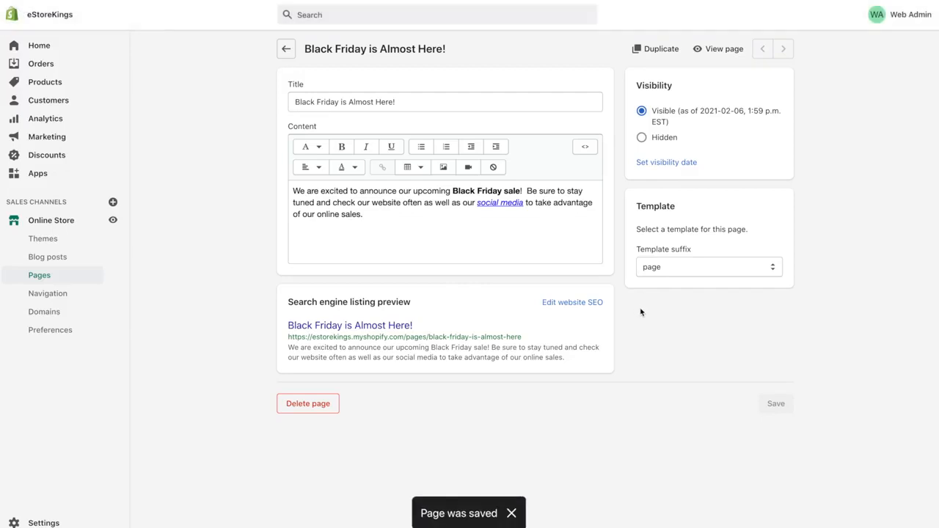
- Insert the uploaded Black Friday laptop photo below the body text with alt text "Black Friday Sale" and size Grande (600x600)
click(367, 233)
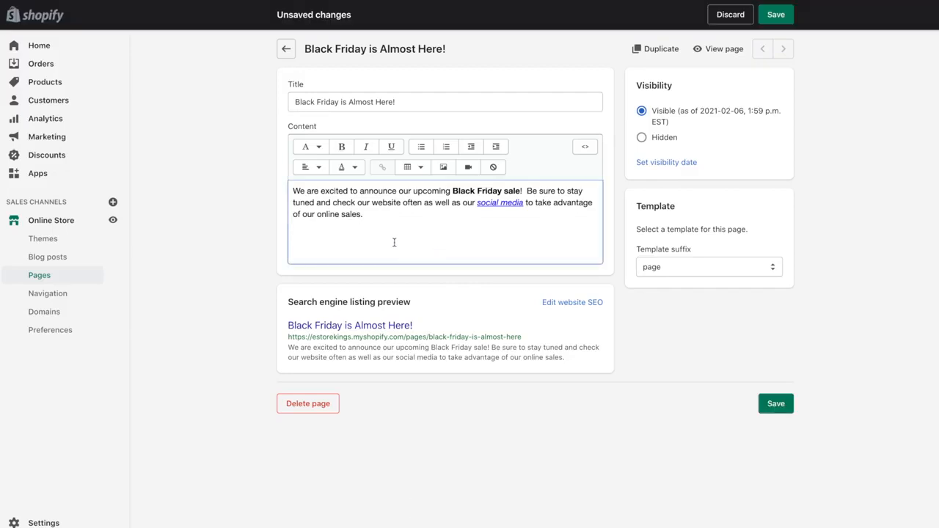
click(321, 242)
click(445, 169)
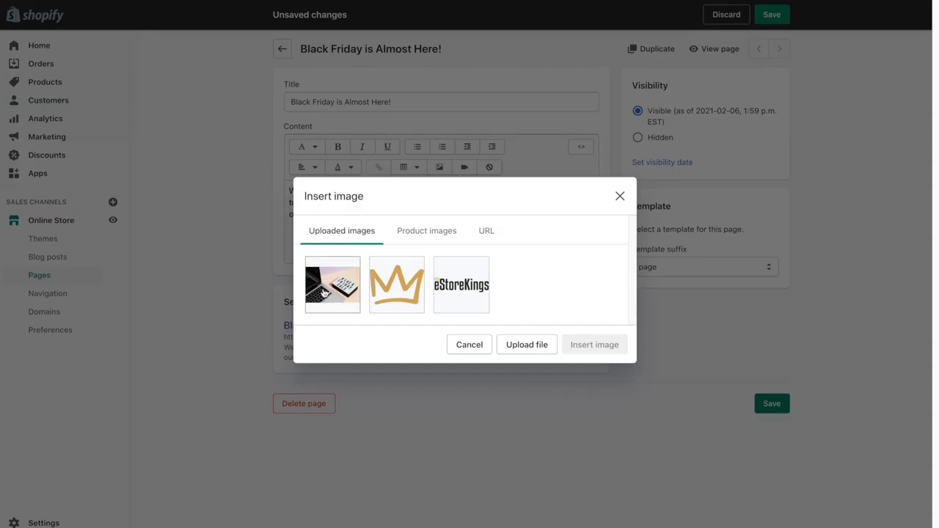
click(323, 292)
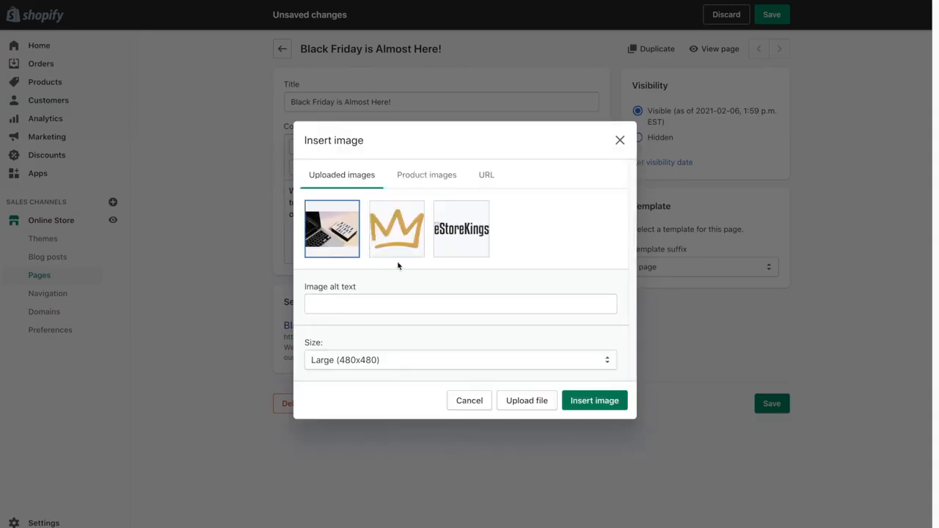
click(395, 304)
text(Black Friday Sale)
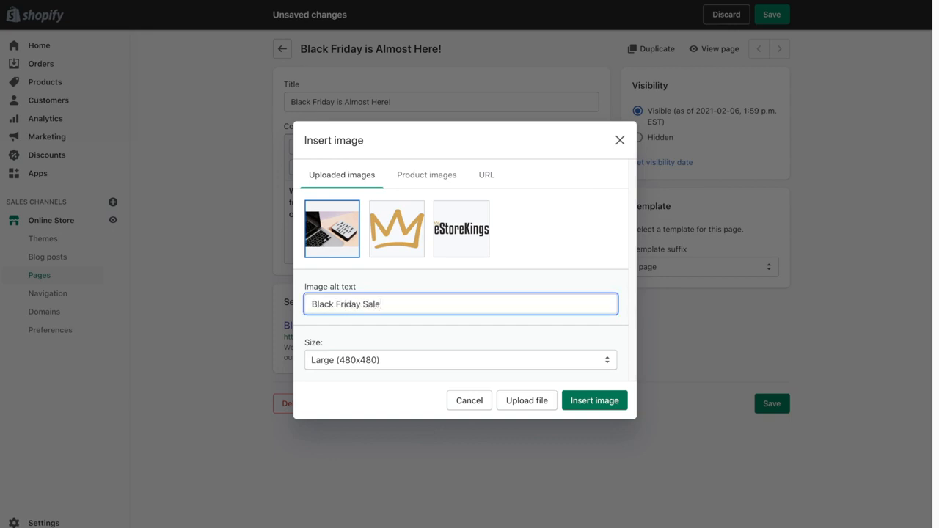
click(438, 337)
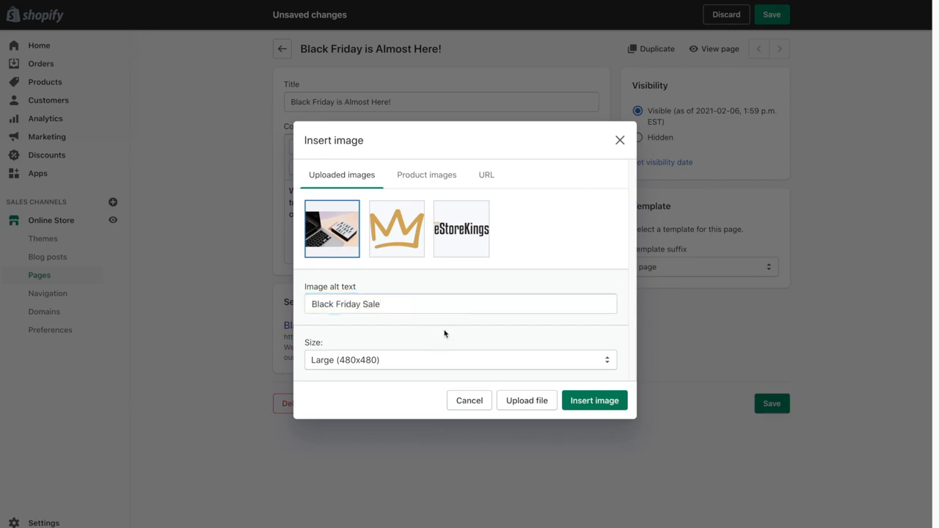
click(405, 360)
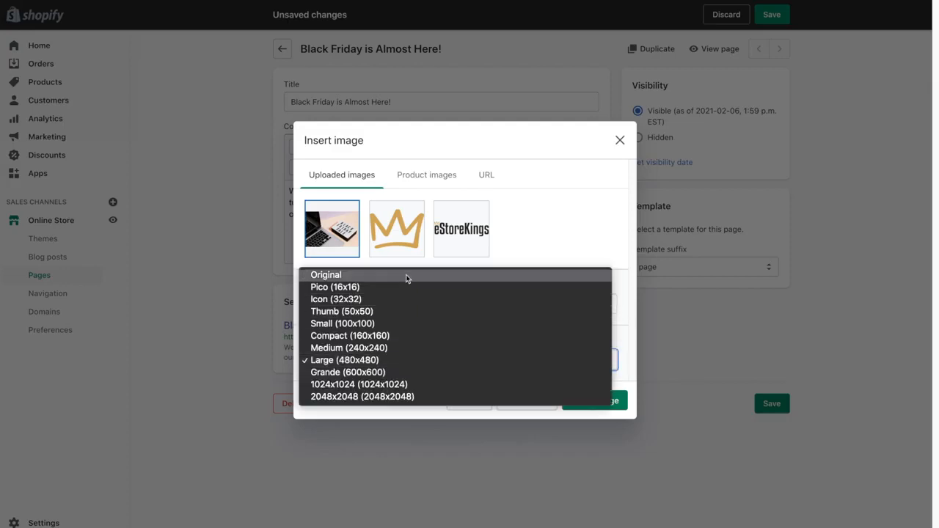
click(427, 374)
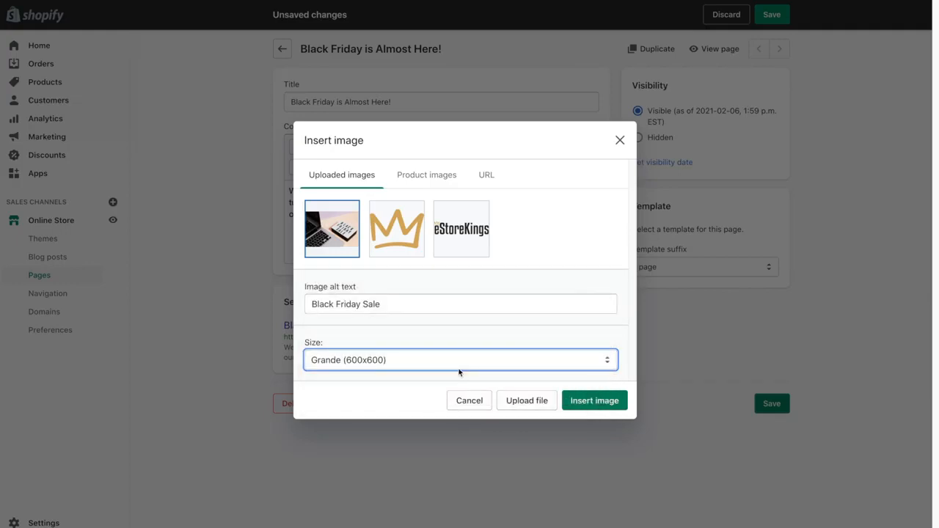
click(600, 406)
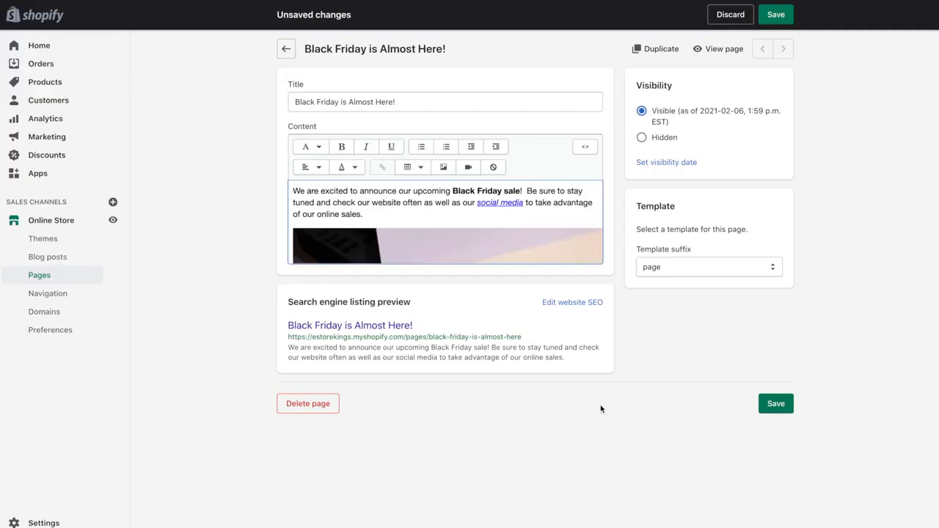
click(637, 369)
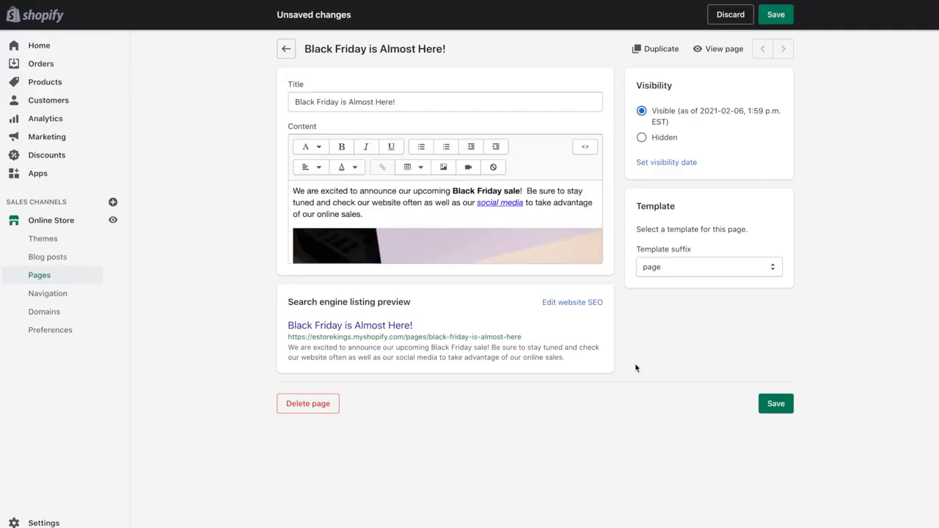
- Save the page, check the inserted image on the storefront and return to the page editor
click(777, 405)
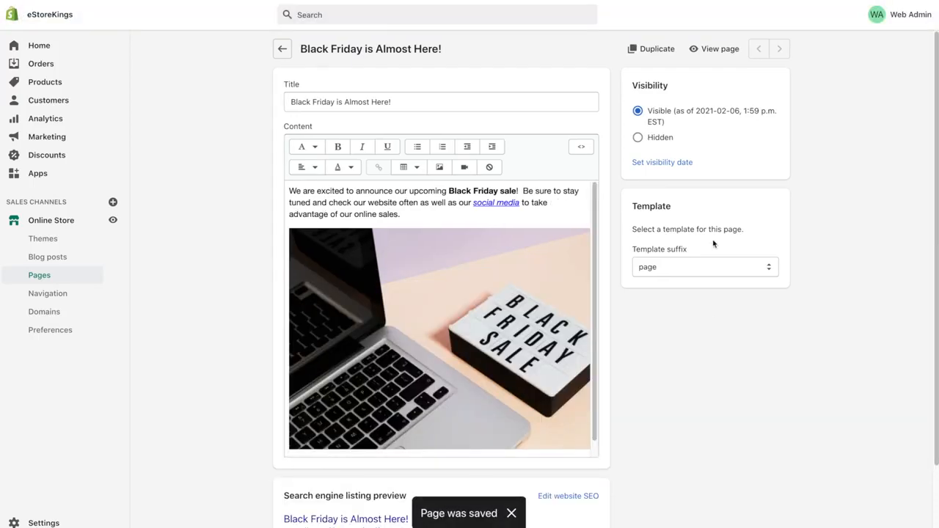
click(710, 50)
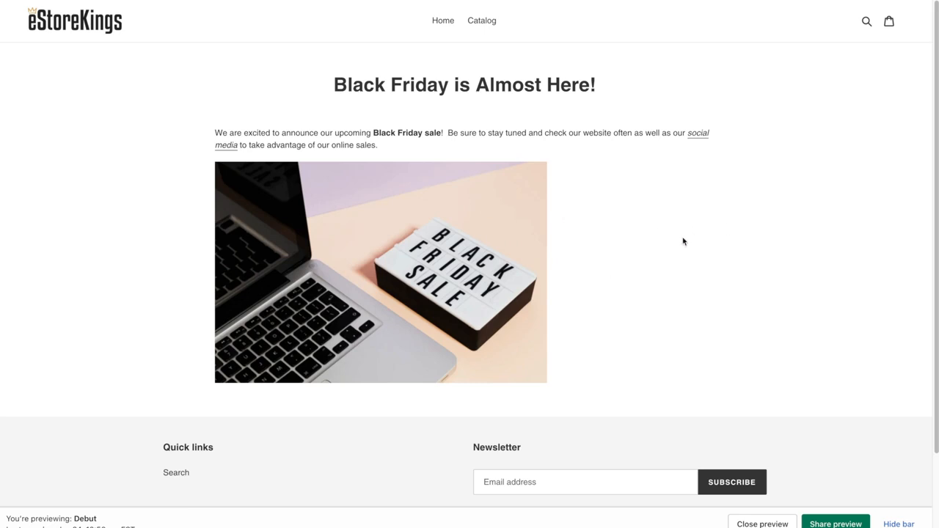
click(507, 1)
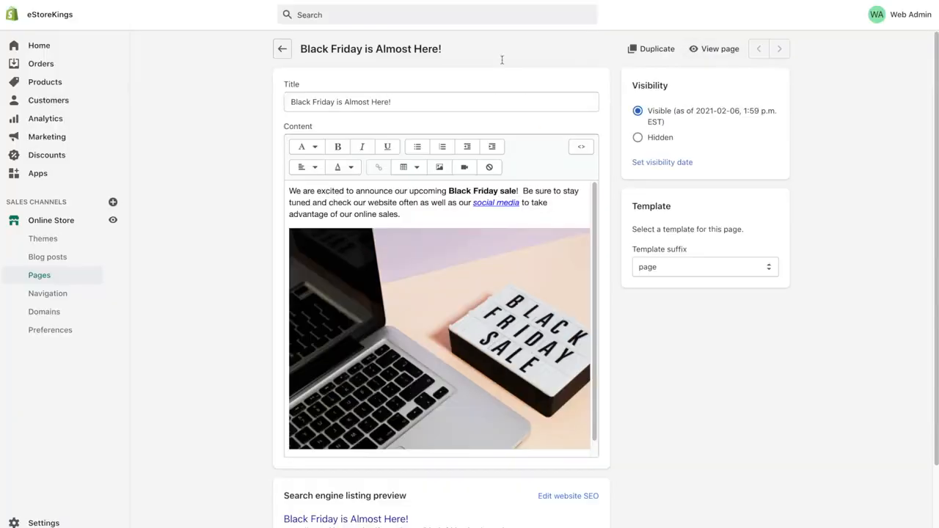
- Center align the Black Friday image in the page content and save the page
click(455, 278)
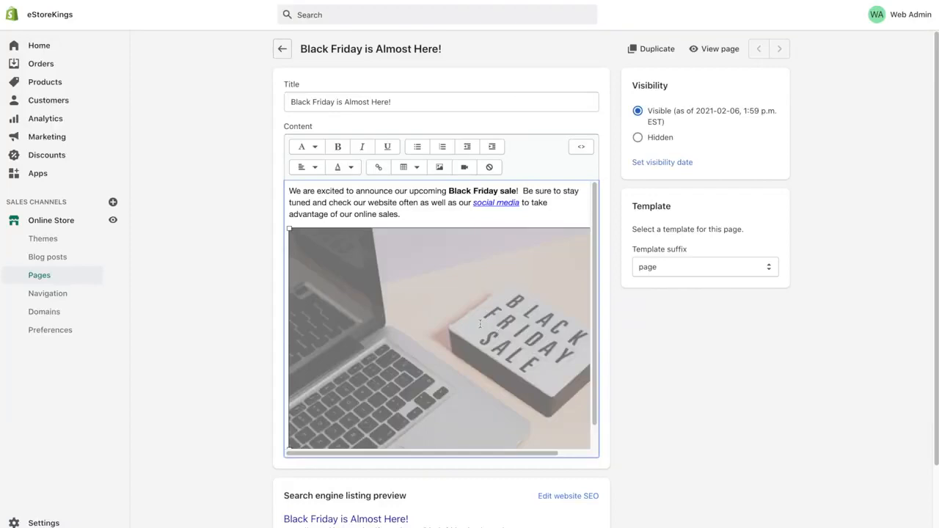
click(315, 168)
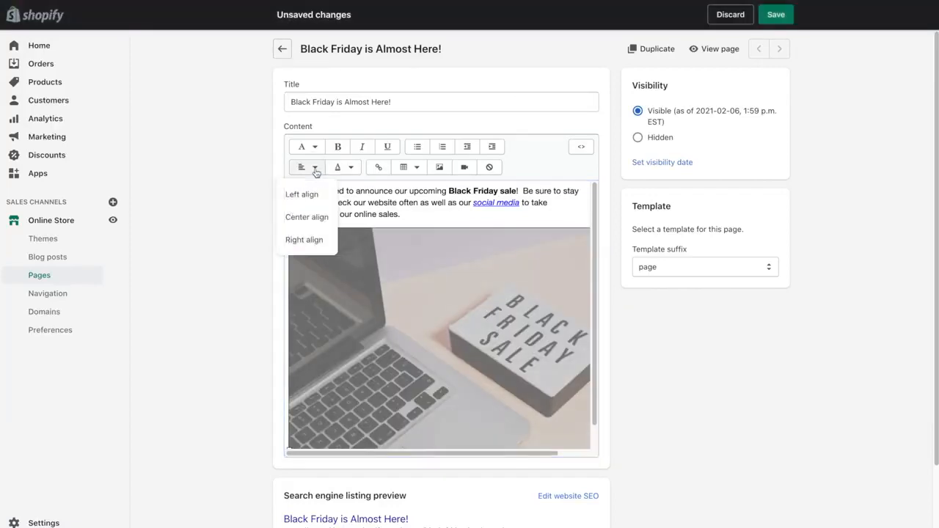
click(305, 218)
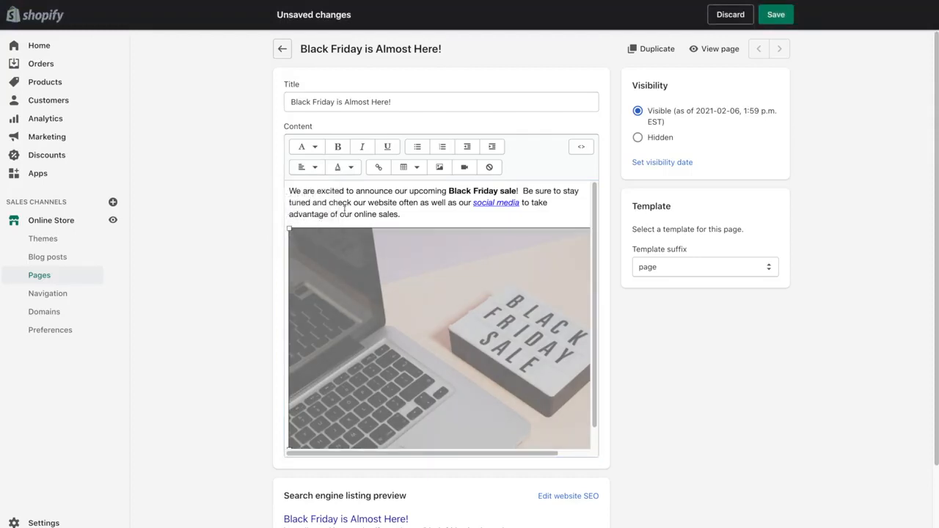
click(430, 214)
scroll(430, 214, down, 1)
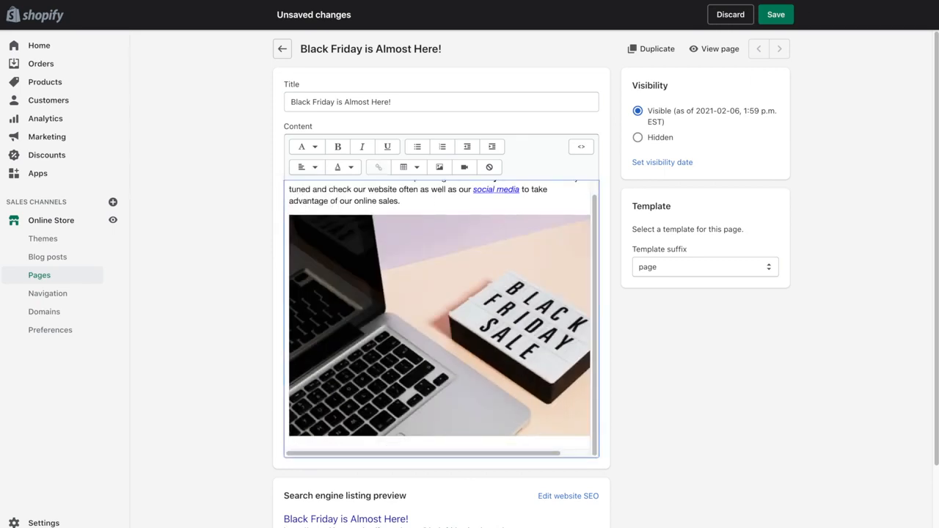
click(776, 13)
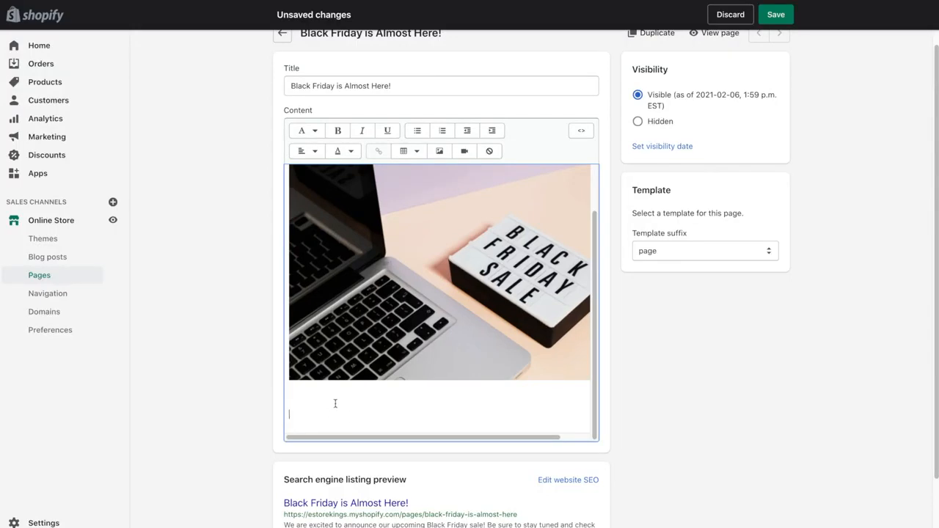
- Add the line "Watch This Video" below the image, format it as Heading 3 and start a new line under it
text(Watch This Video)
key(shift+Home)
click(312, 131)
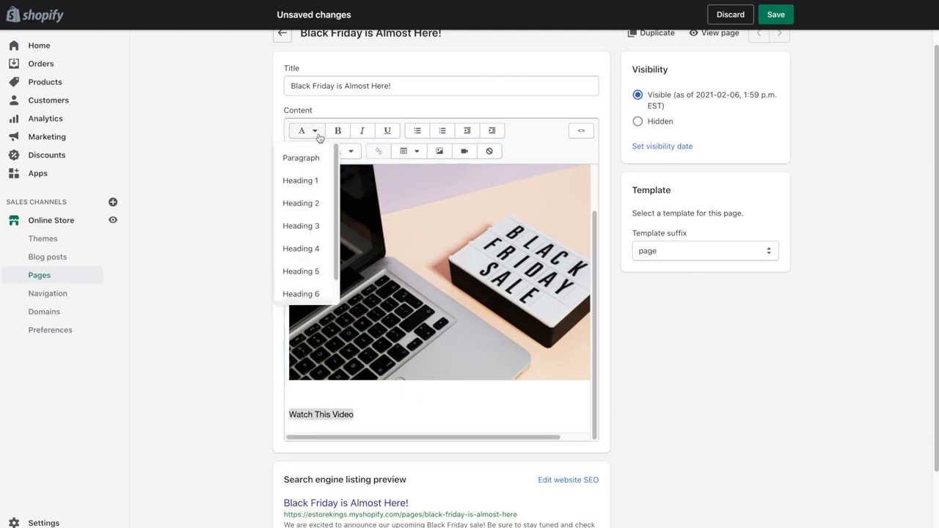
click(308, 226)
click(383, 410)
key(Return)
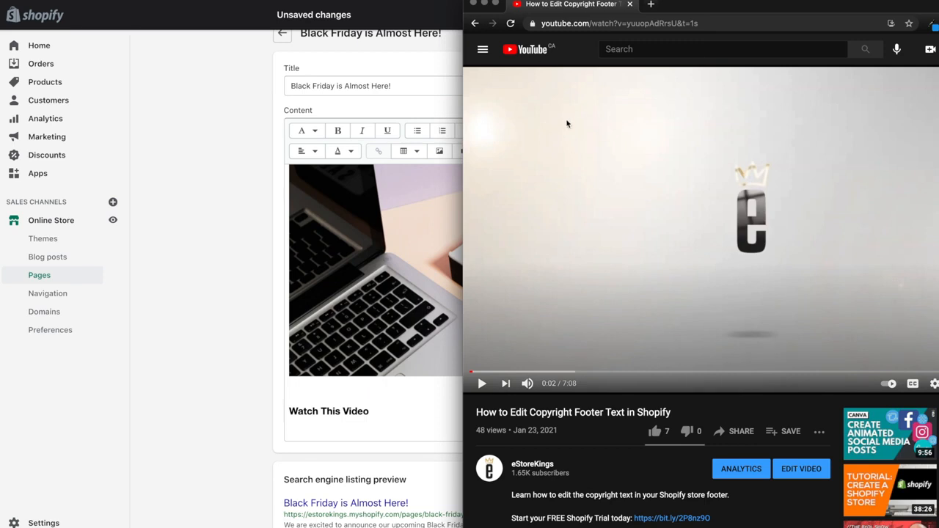
- Switch to YouTube, copy the embed code of the "How to Edit Copyright Footer Text in Shopify" video and return to the Shopify page editor
click(733, 434)
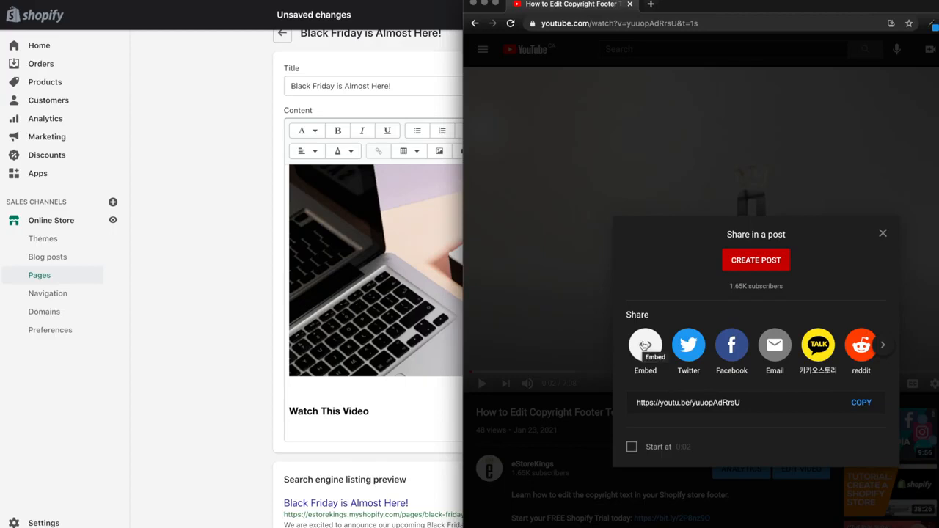
click(645, 345)
click(750, 323)
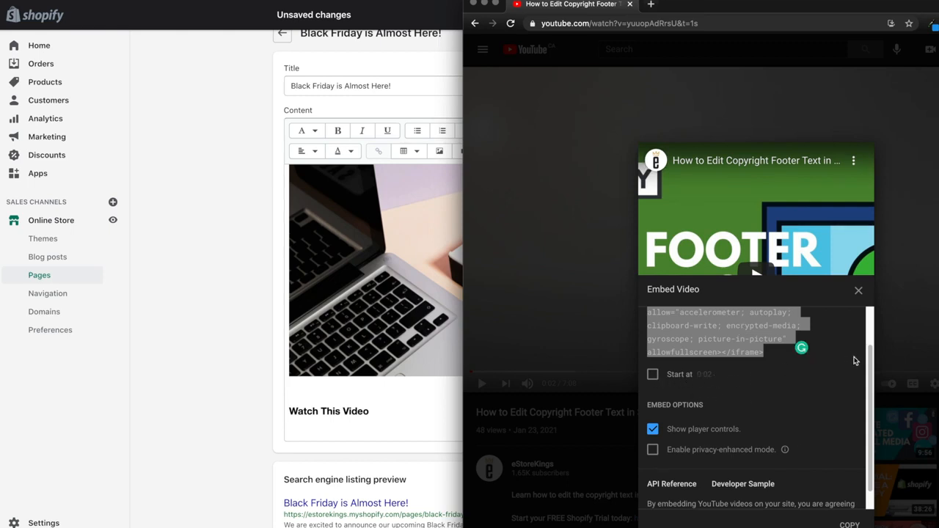
drag(868, 360, 872, 383)
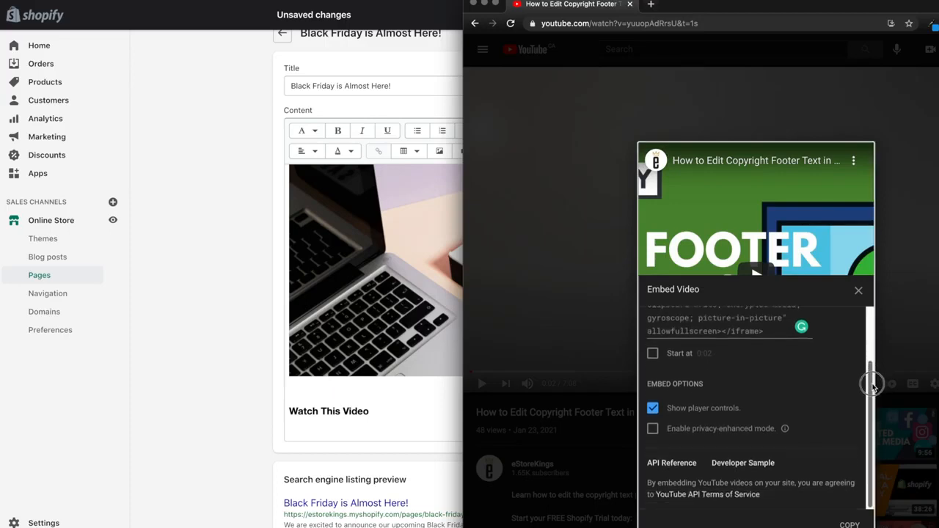
click(849, 524)
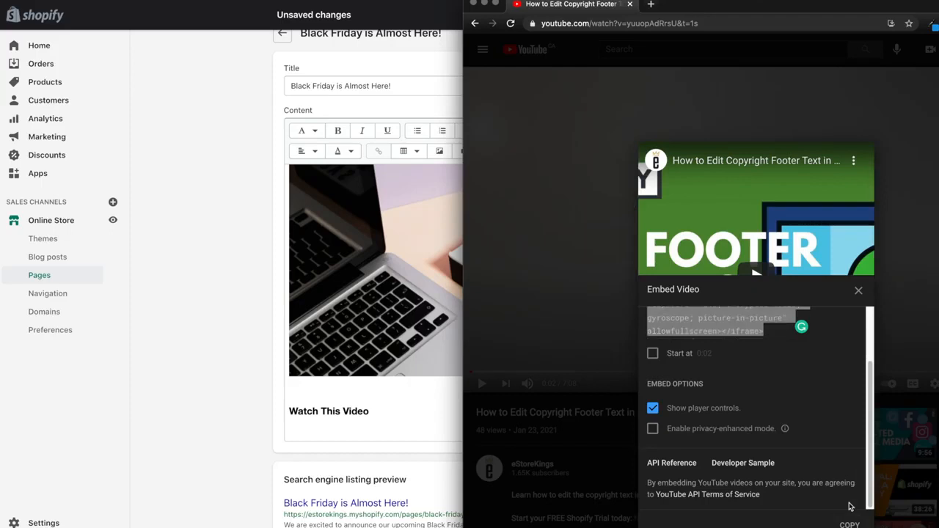
click(859, 290)
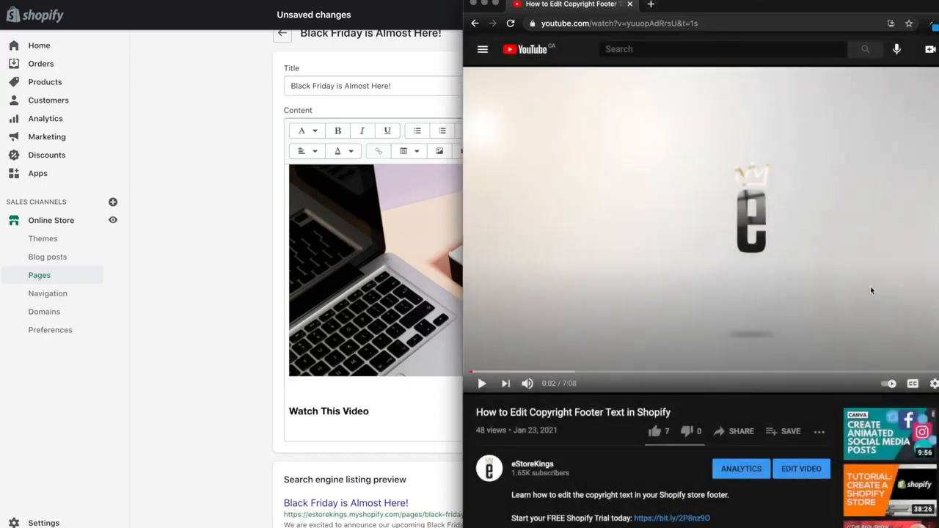
double_click(689, 7)
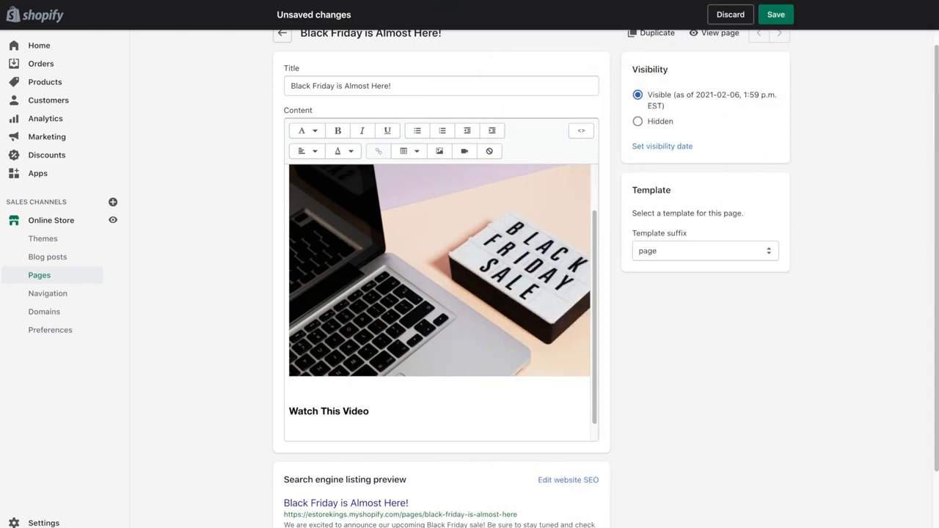
- Paste the video embed code into the visual editor below the "Watch This Video" heading and save the page
click(403, 427)
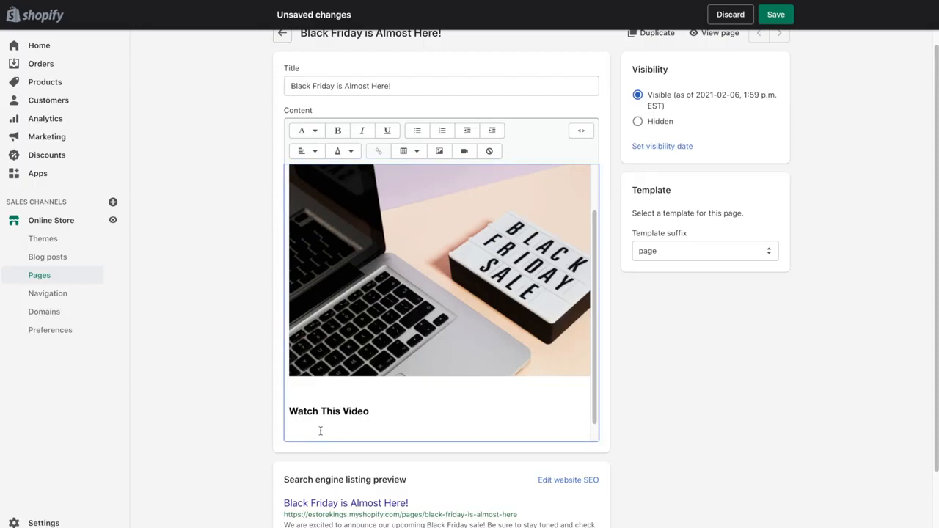
key(ctrl+v)
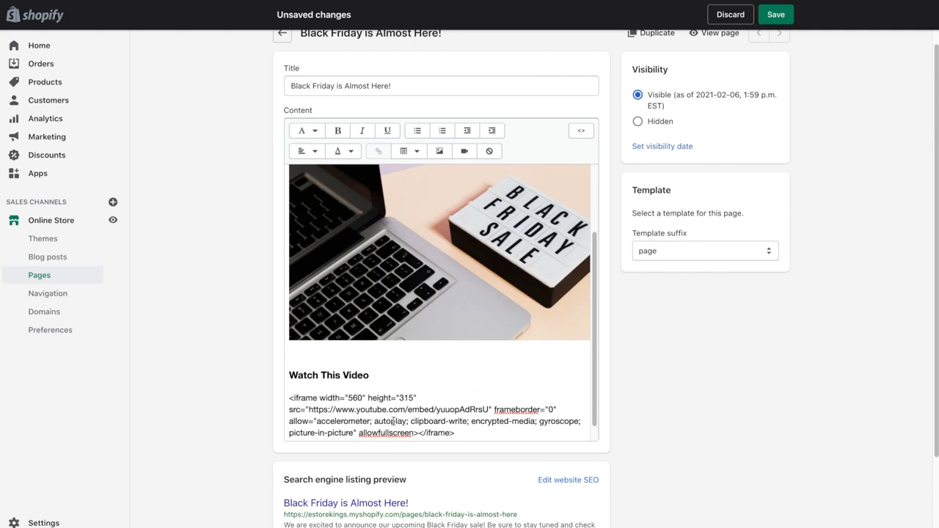
click(778, 15)
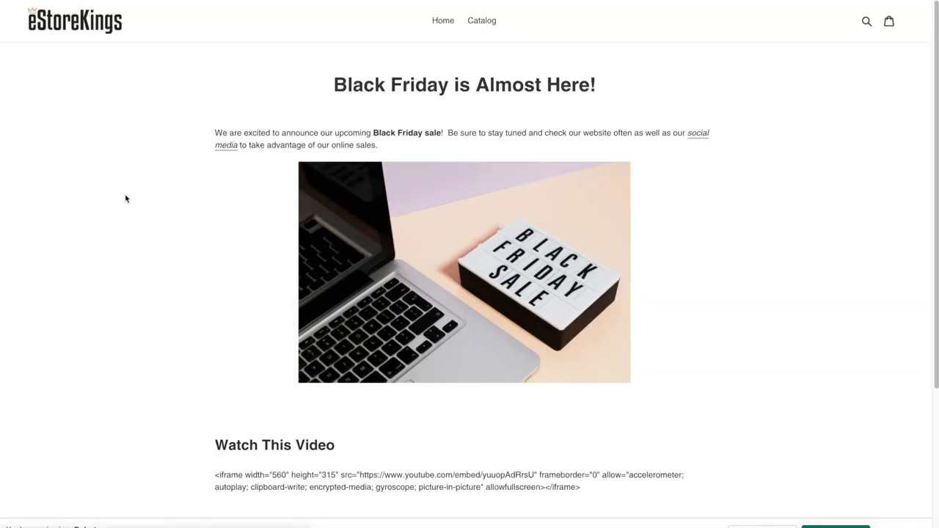
- Check how the pasted embed code displays on the storefront page and return to the page editor
scroll(255, 328, down, 3)
drag(254, 266, 599, 278)
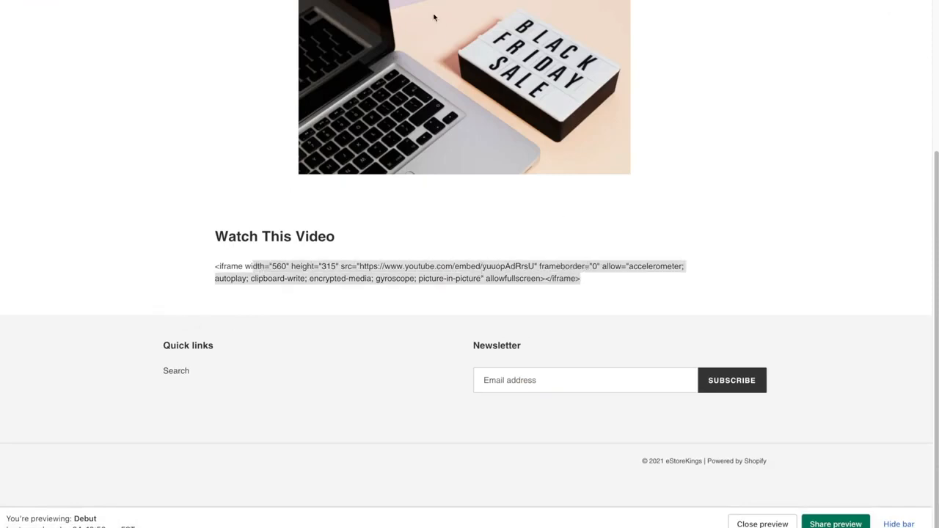
key(ctrl+shift+Tab)
- Delete the pasted iframe code below the "Watch This Video" heading
click(420, 411)
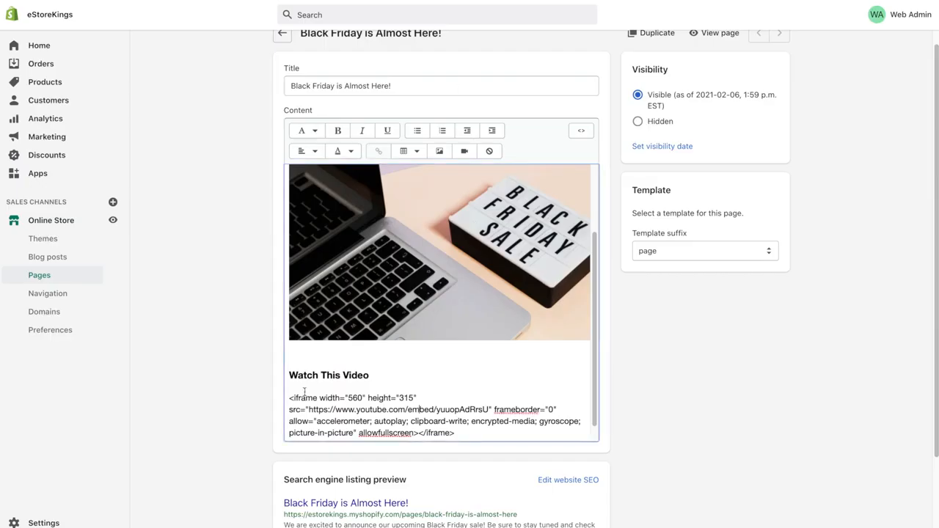
drag(291, 397, 496, 446)
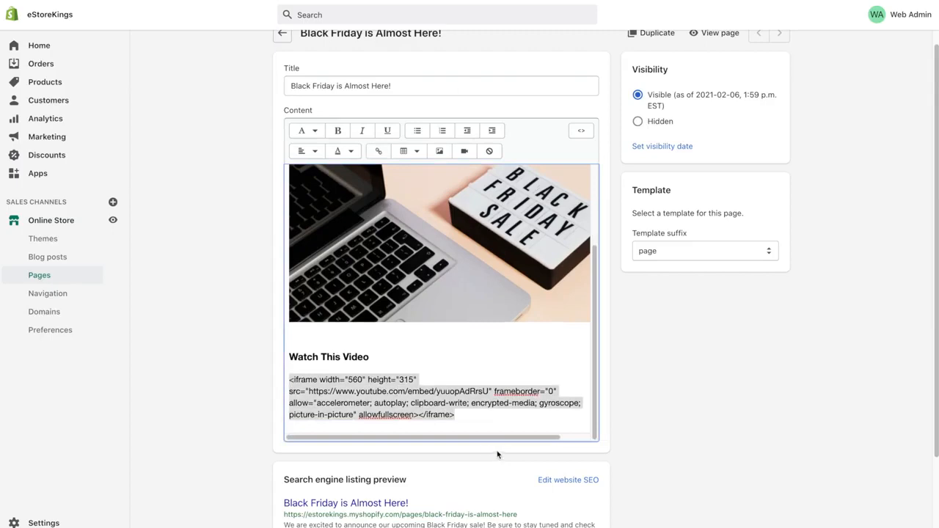
key(BackSpace)
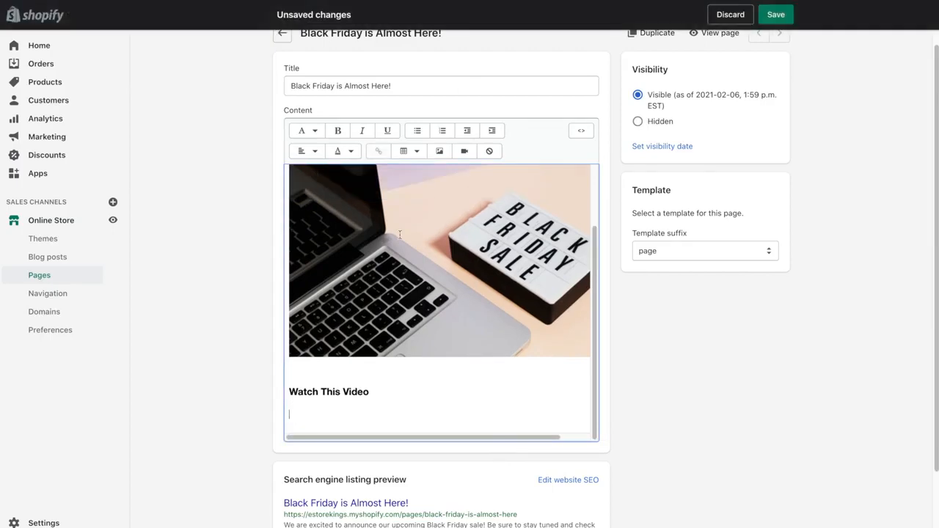
- Paste the YouTube iframe code on a new line at the end of the content's HTML and check the video in the visual editor
click(582, 132)
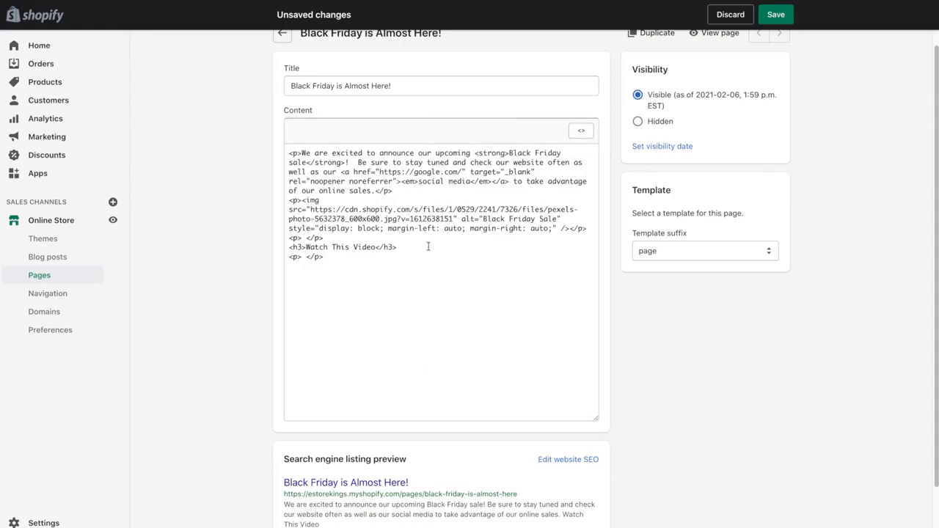
drag(333, 258, 290, 262)
click(330, 261)
key(Return)
key(ctrl+v)
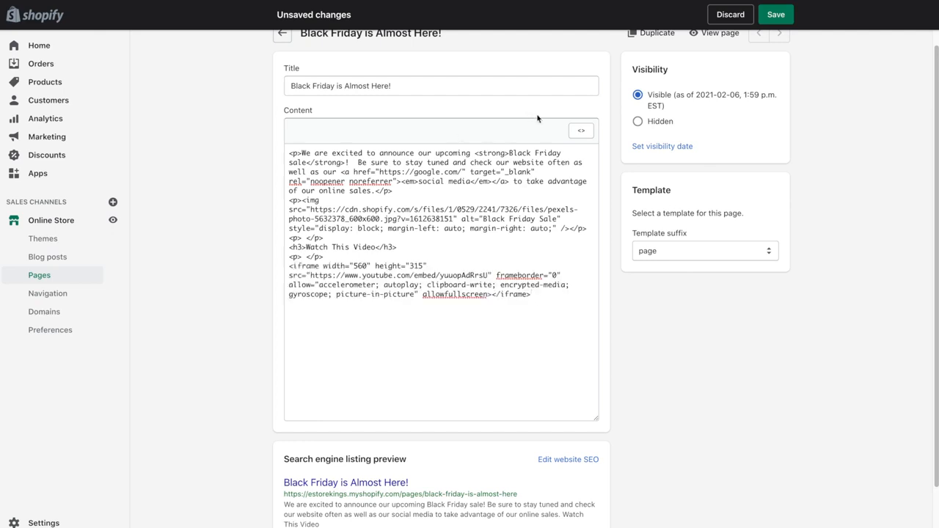
click(585, 137)
drag(598, 264, 599, 388)
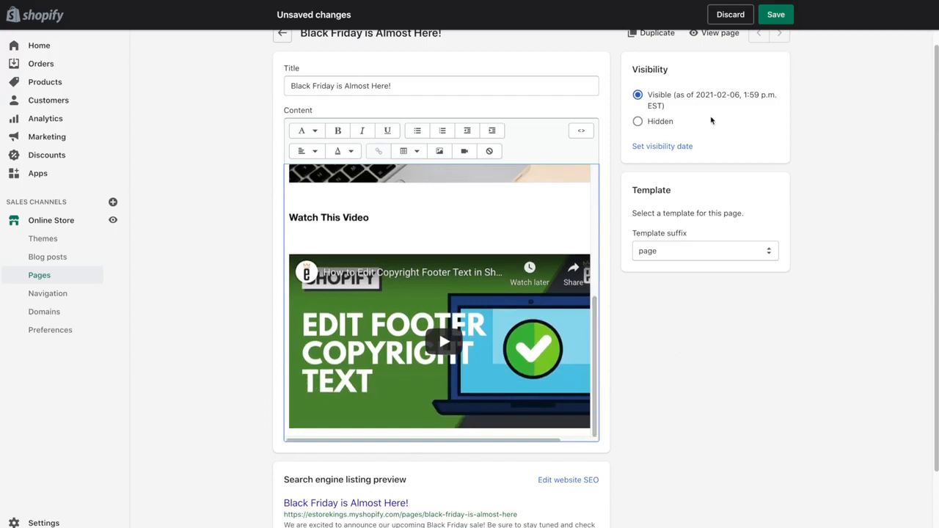
- Save the page and check the embedded video on the storefront page
click(776, 14)
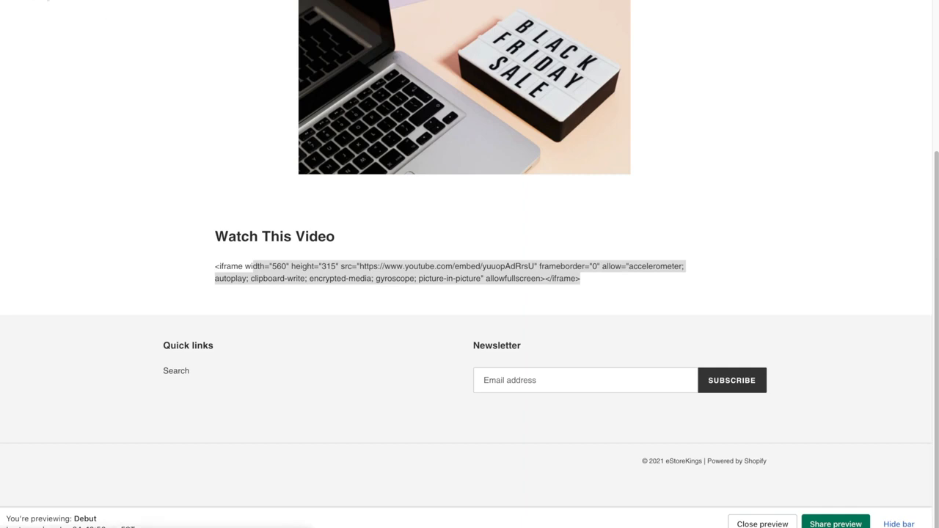
scroll(770, 254, down, 1)
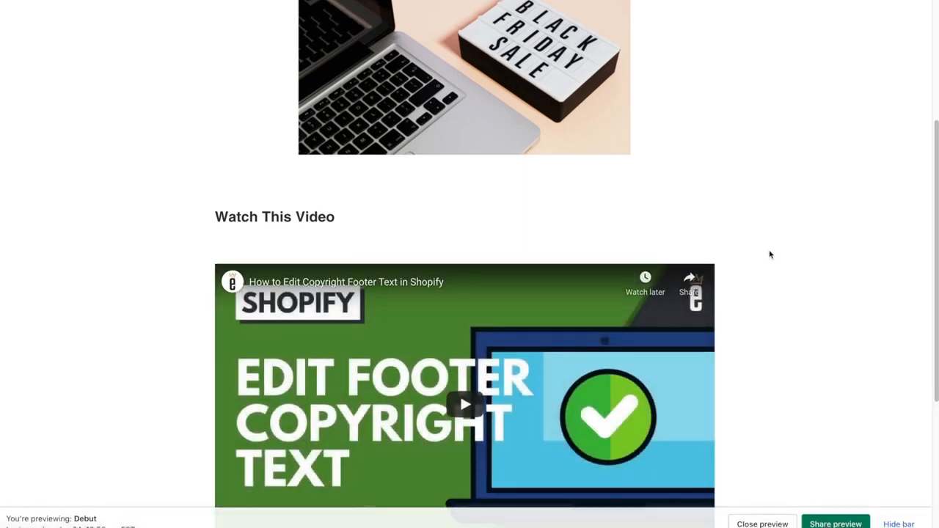
scroll(770, 255, down, 3)
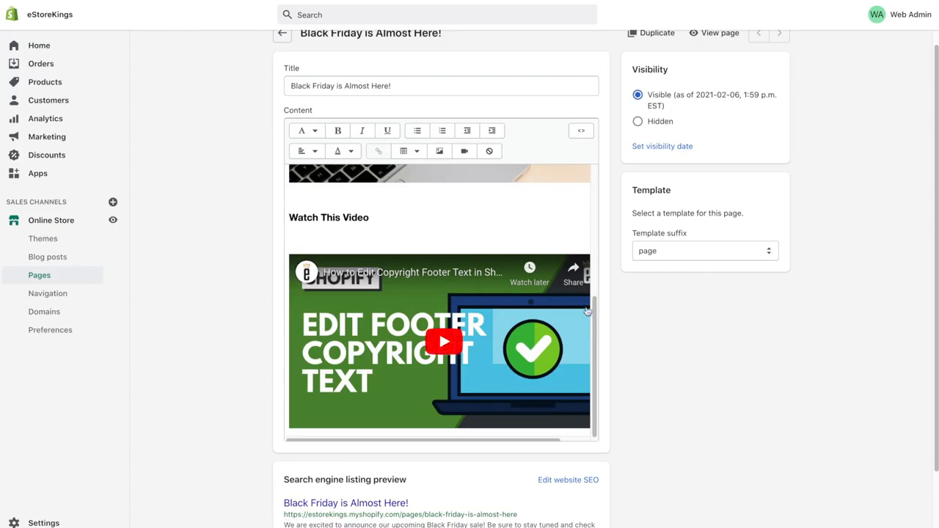
- Try to delete the blank line between the "Watch This Video" heading and the embedded video
click(297, 237)
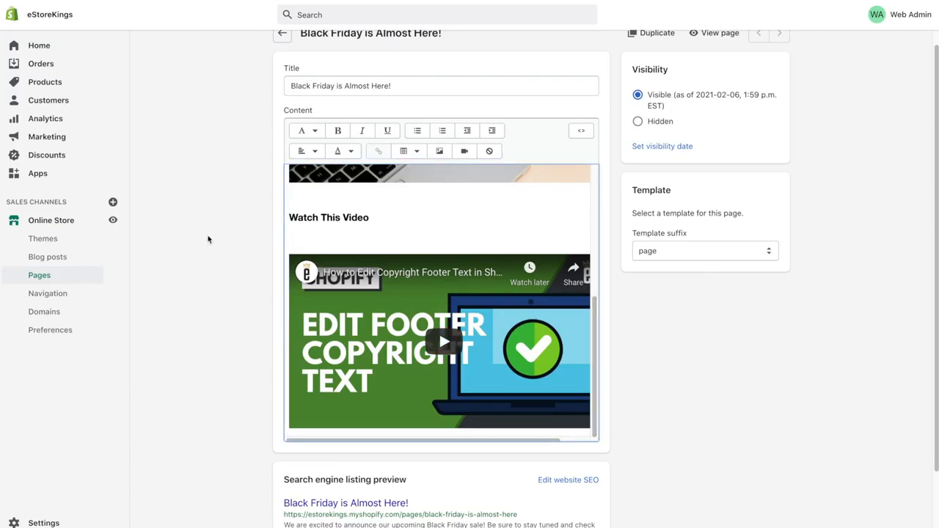
key(BackSpace)
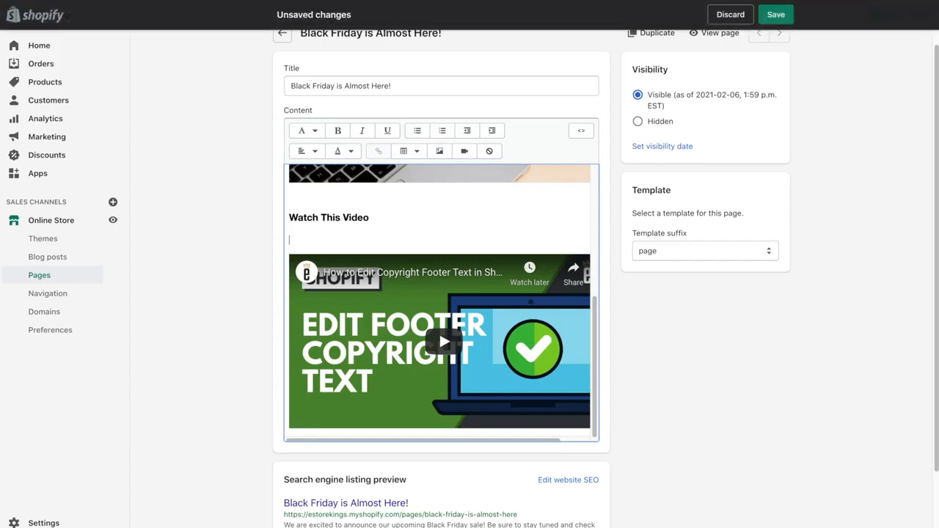
- Add a bulleted list with "item one", "item two" and "item three" below the introductory paragraph
scroll(496, 290, up, 5)
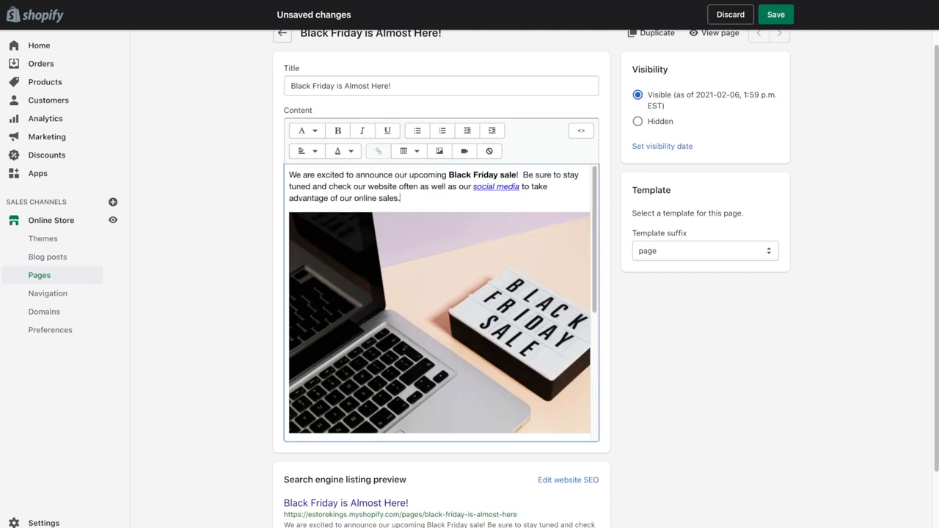
key(Return)
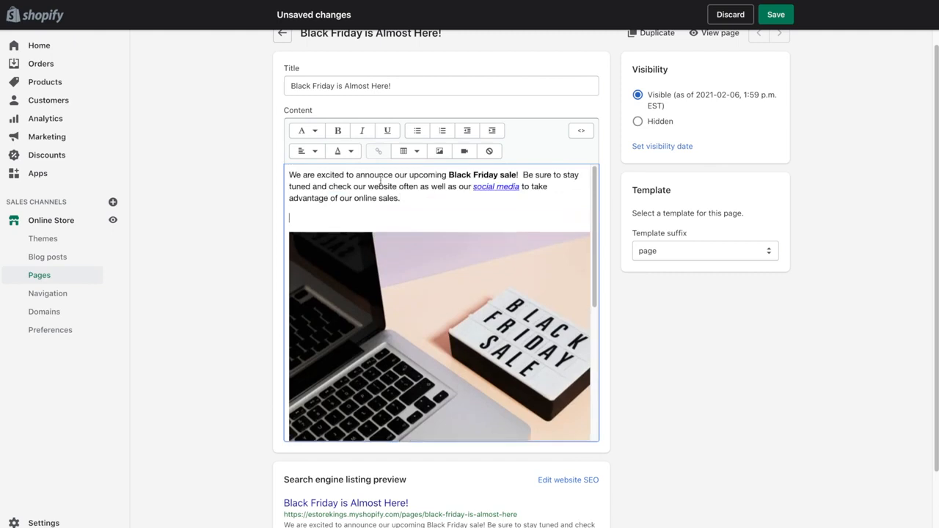
click(415, 137)
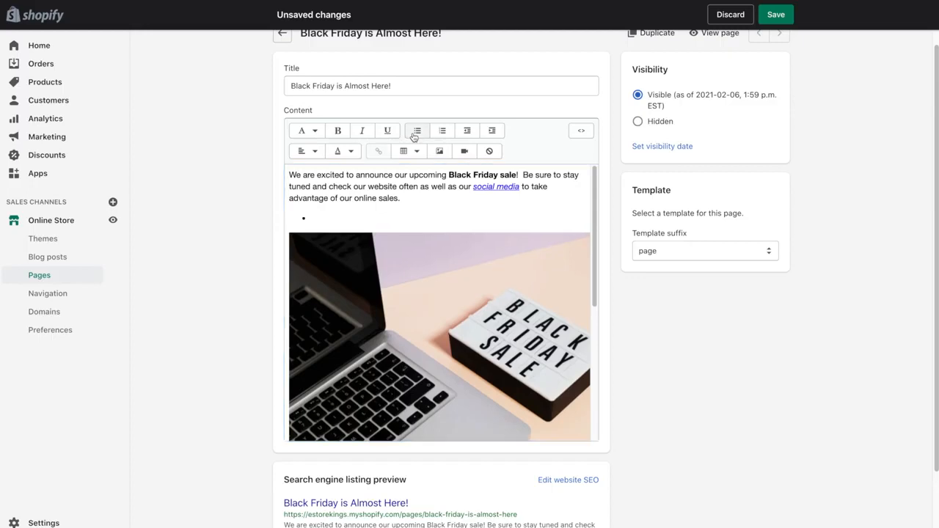
text(itm)
key(BackSpace)
text(em one)
key(Return)
text(item two)
key(Return)
text(item three)
key(Return)
key(Return)
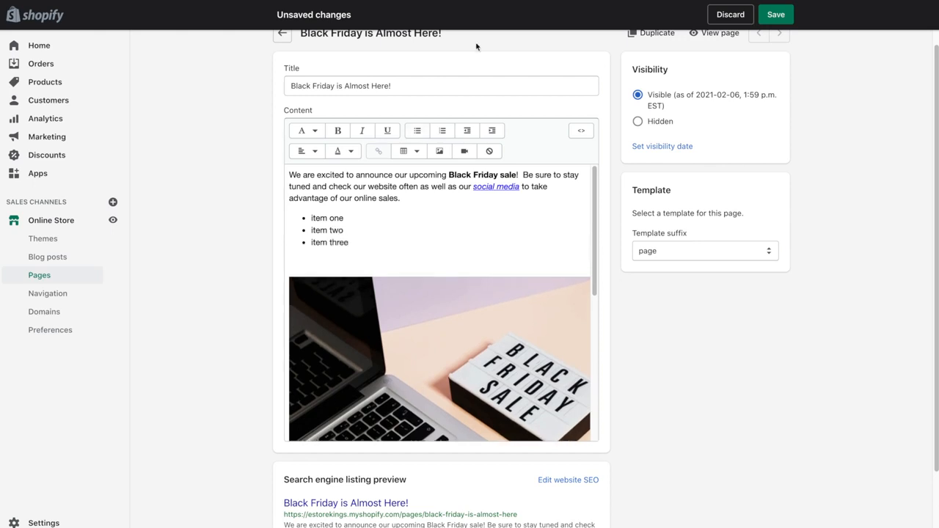
- Add a numbered list with "number one", "two" and "three" below the bulleted list
click(443, 131)
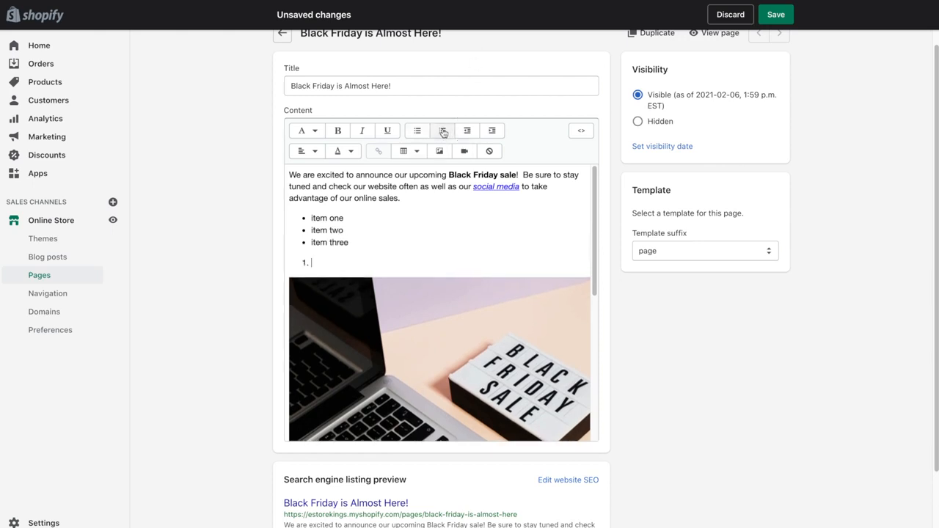
text(number one)
key(Return)
text(two)
key(Return)
text(three)
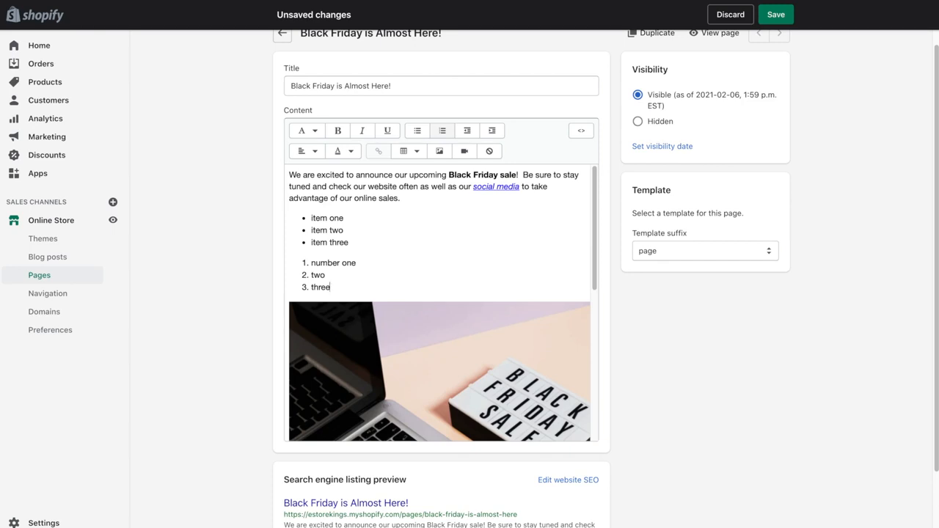
key(Return)
key(Return)
- Insert a table below the numbered list and add a second column to it
click(417, 151)
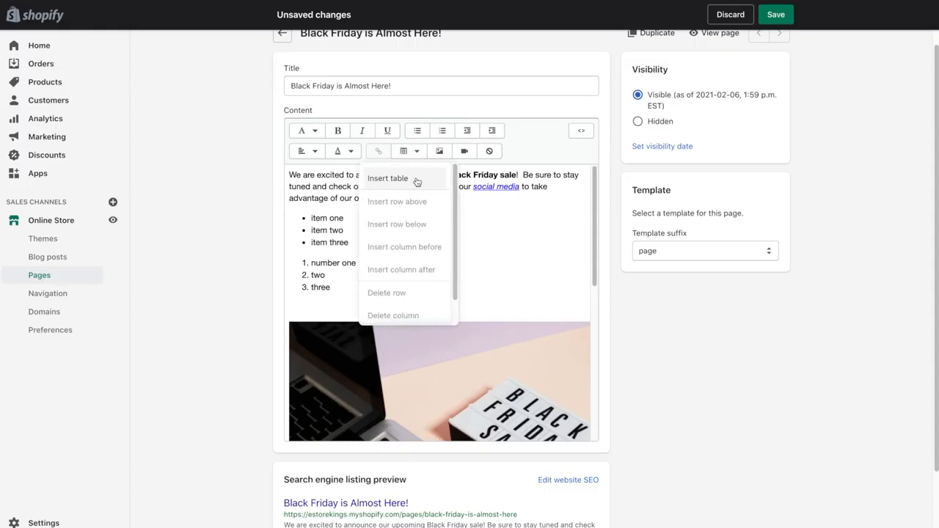
click(416, 179)
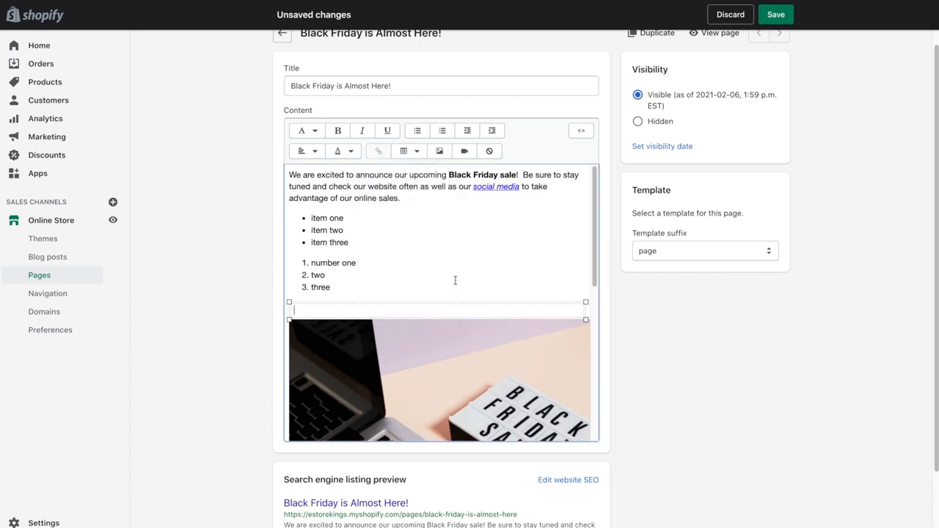
click(409, 151)
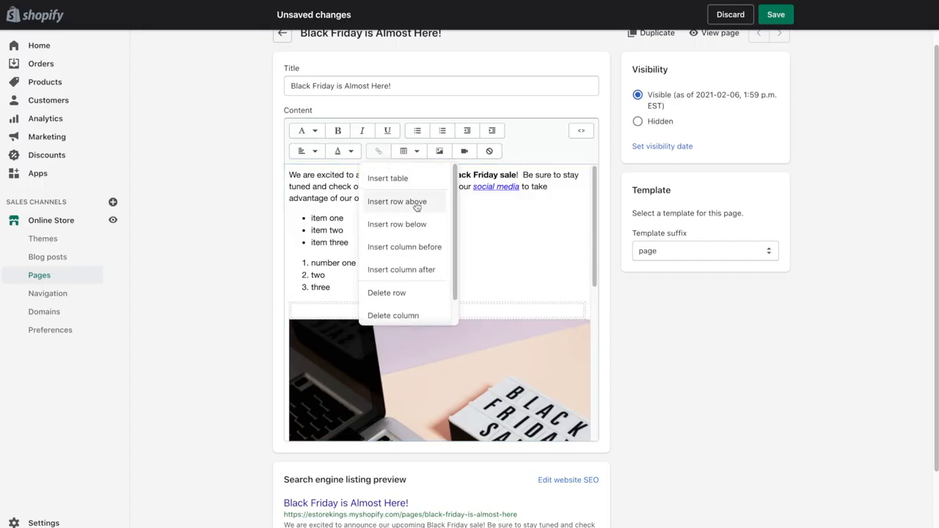
click(413, 248)
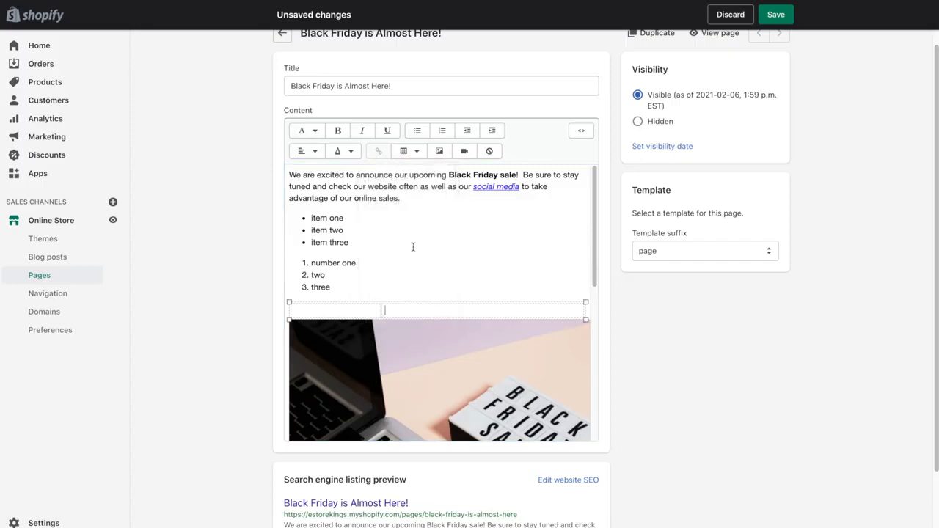
- Enter Price and Item as the table's headings and add a row with $99.99 and Shoes
click(399, 310)
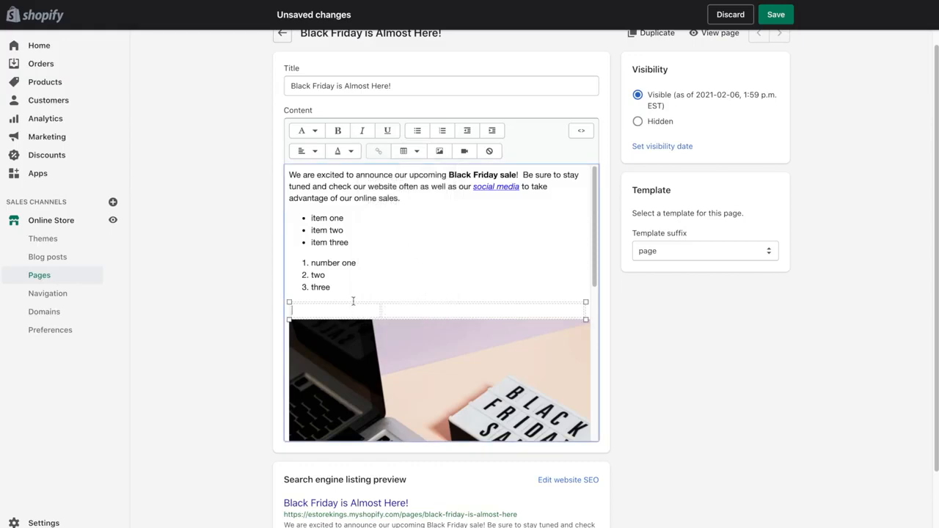
text(Price	)
text(Item)
key(Tab)
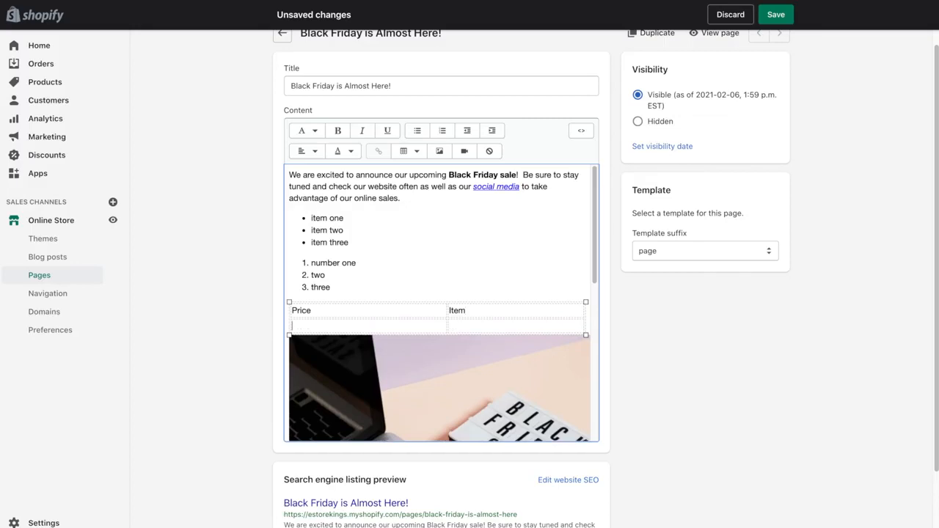
text($99.99)
key(Tab)
text(Shoes)
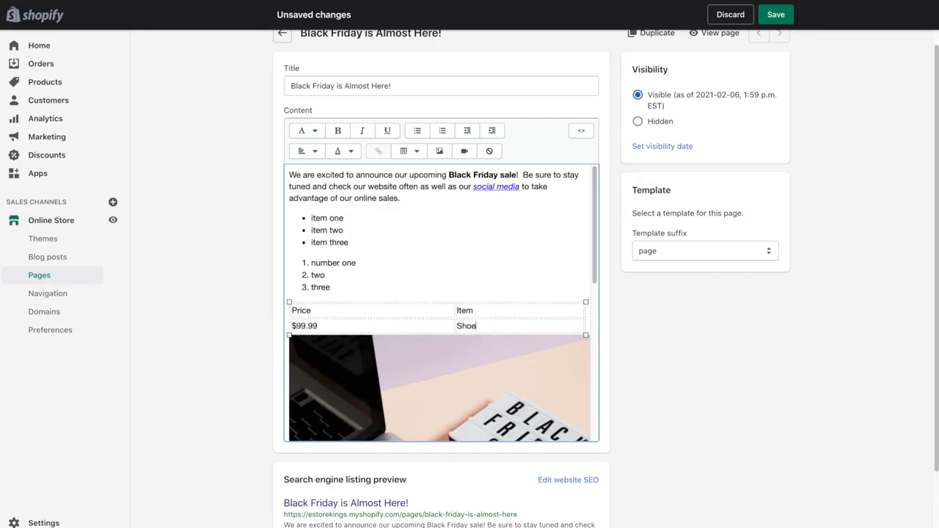
- Add table rows for $49.99 Sweaters, $29.99 T-Shirts and $19.99 Baseball Caps
key(Tab)
text($49.99)
key(Tab)
text(Sweaters)
key(Tab)
text($29.99)
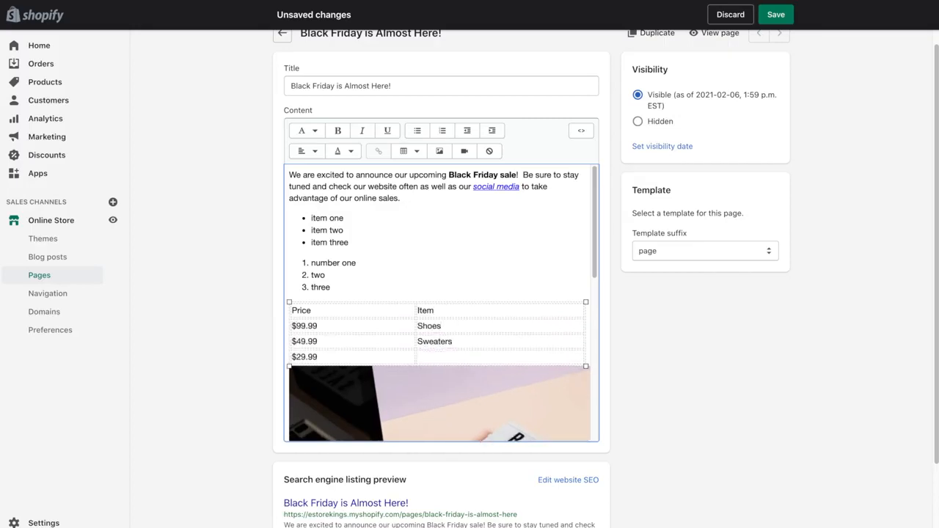
key(Tab)
text(T-Shirts)
key(Tab)
text(19.99)
key(Tab)
text(Baseball Caps)
scroll(513, 342, down, 1)
click(292, 347)
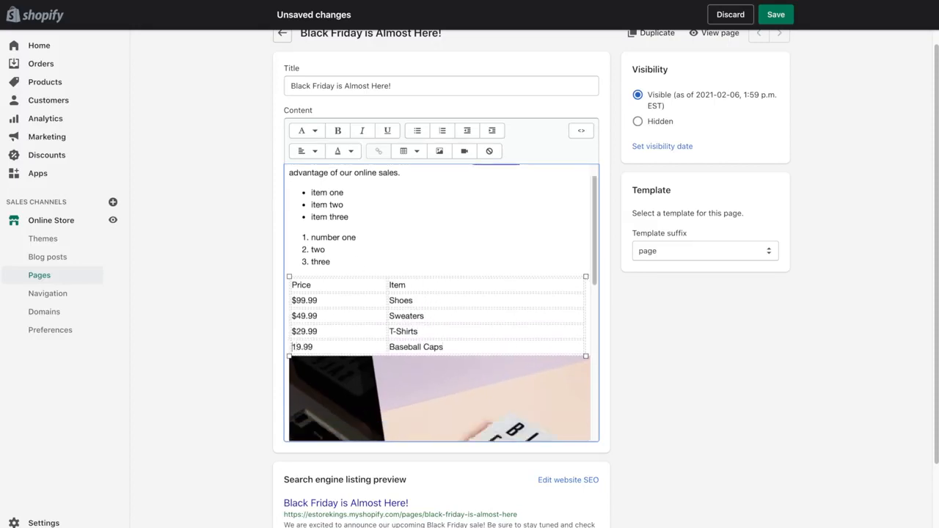
text($)
- Add a blank line between the price table and the image and save the page
click(588, 354)
key(Return)
click(627, 313)
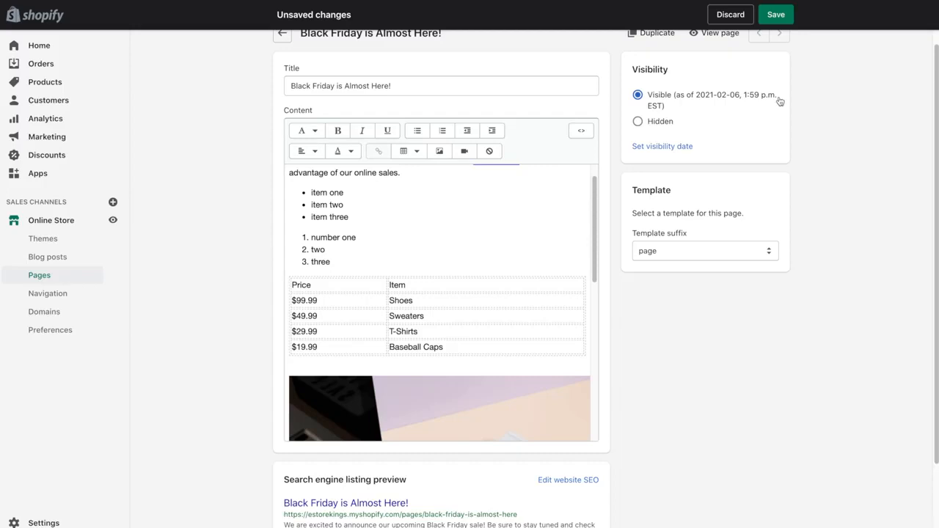
click(775, 15)
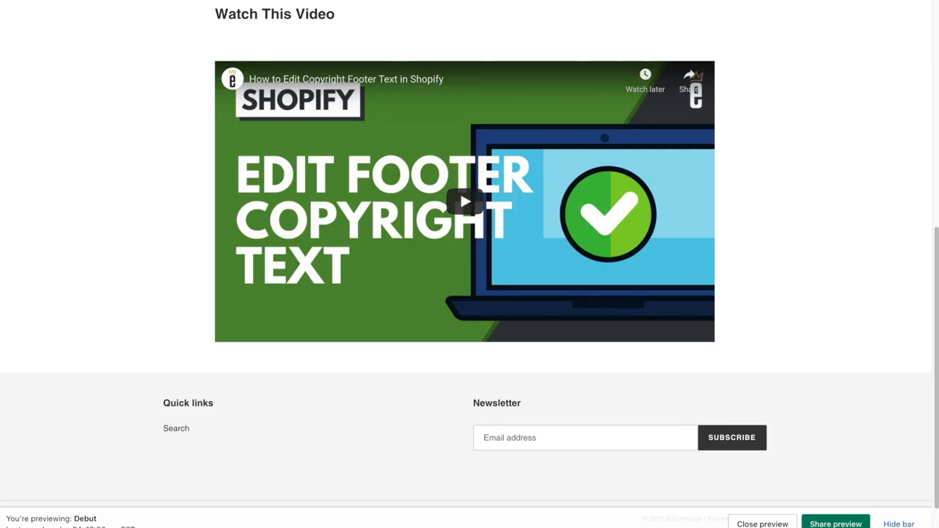
- Review the lists, price table, bold text and image on the storefront page from the top down
scroll(792, 232, up, 6)
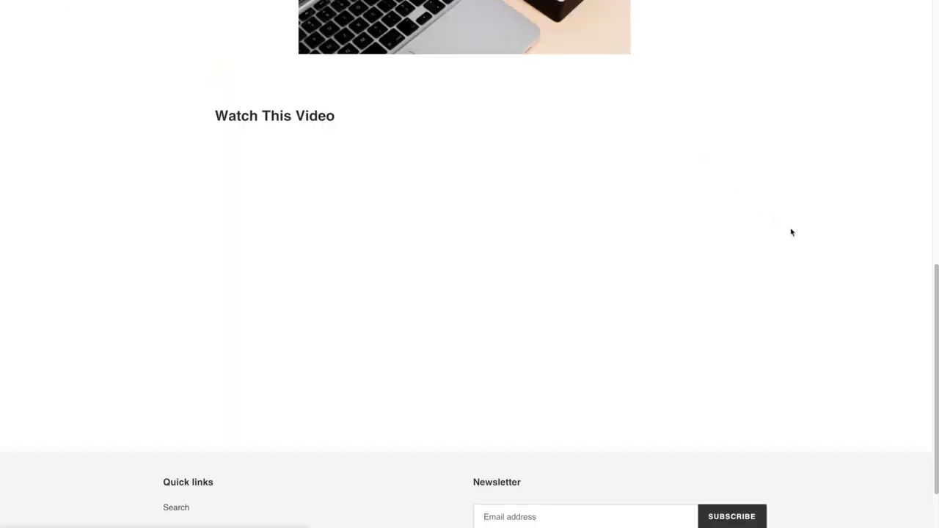
scroll(792, 231, up, 5)
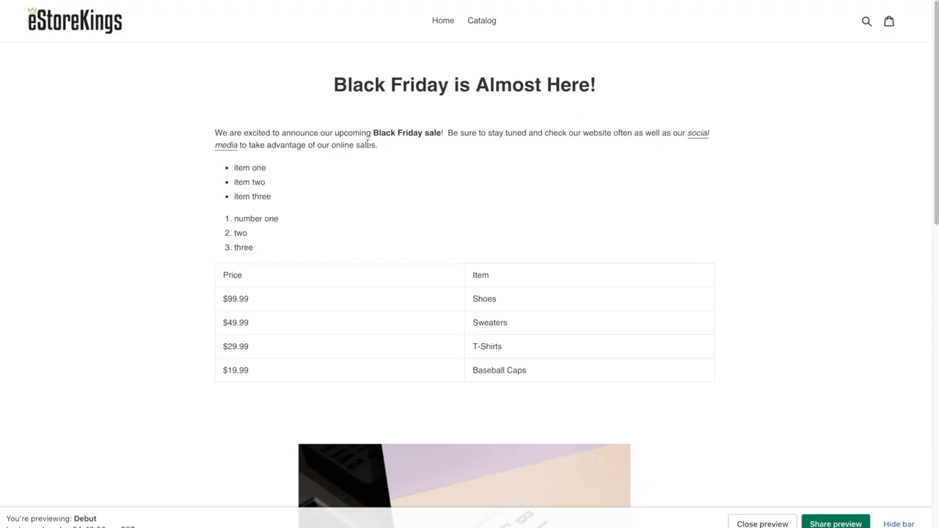
drag(374, 132, 442, 133)
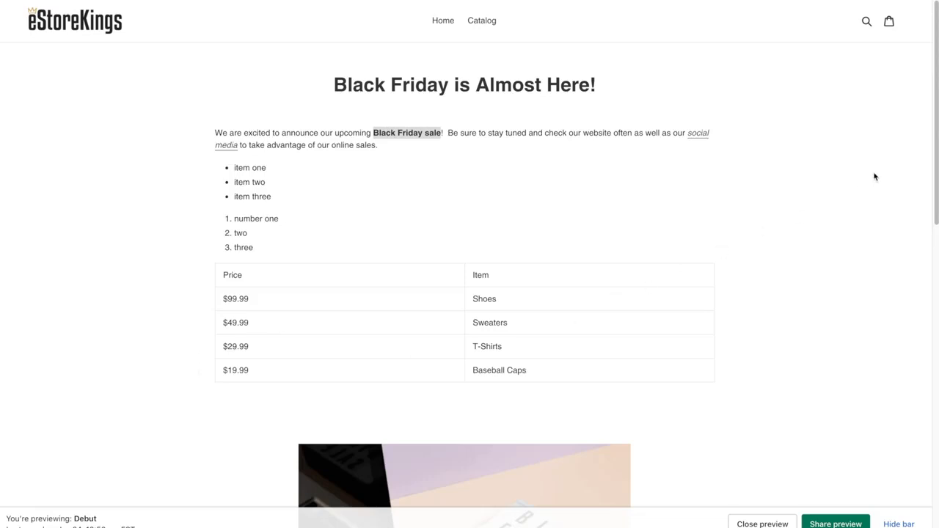
drag(936, 174, 927, 130)
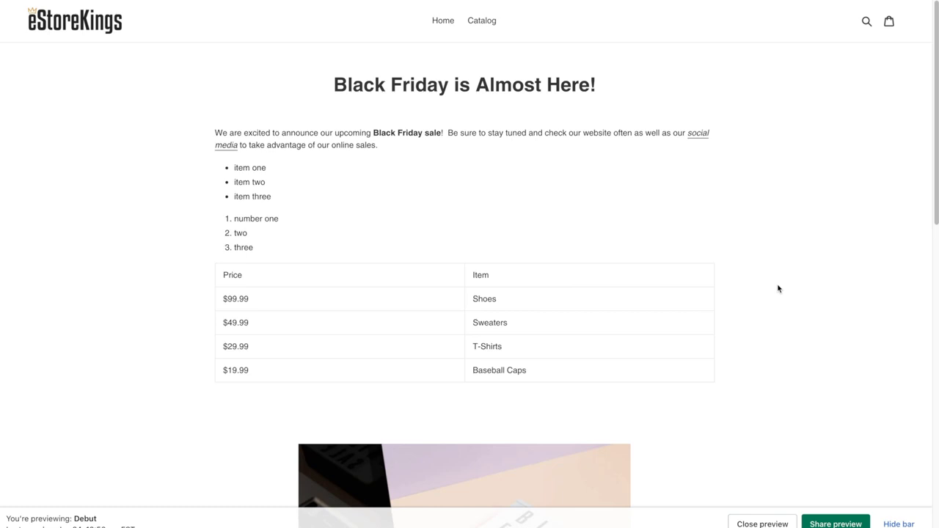
drag(936, 185, 932, 223)
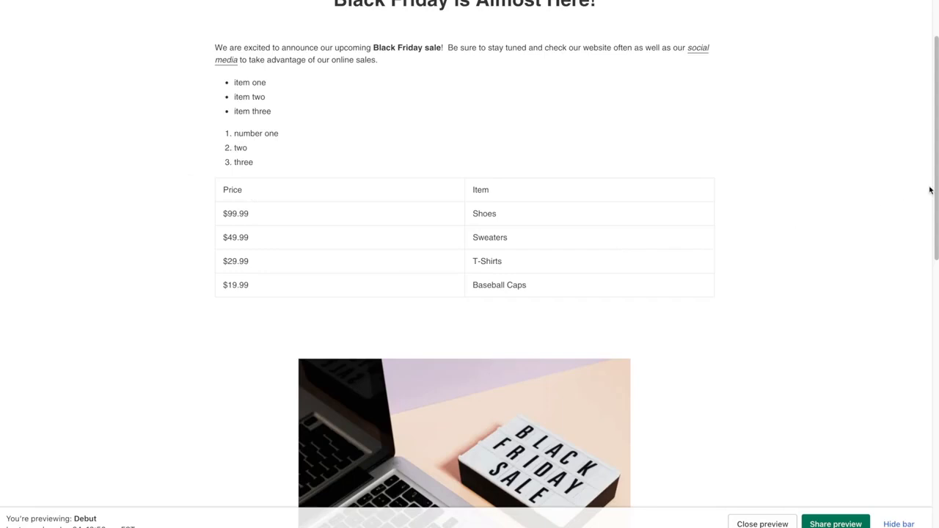
drag(929, 190, 929, 244)
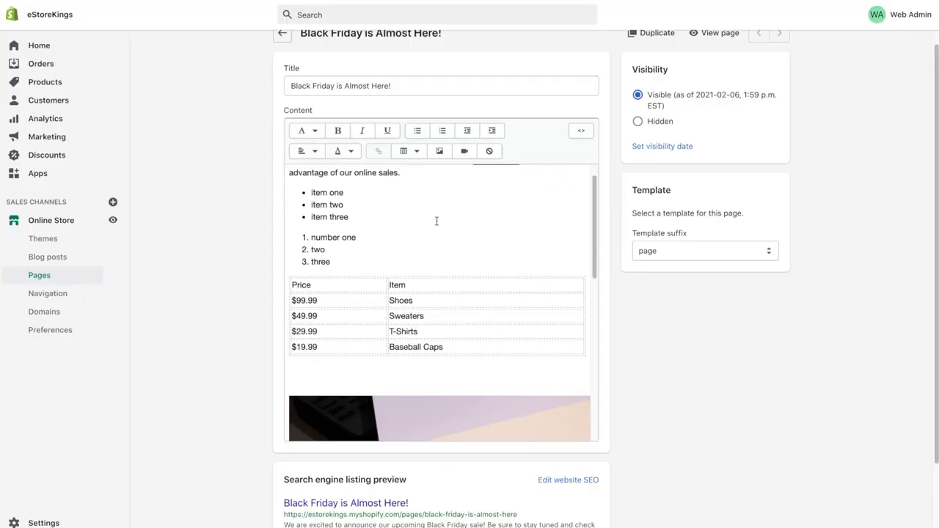
- Insert a new two-column table between the price table and the Black Friday image
drag(595, 244, 593, 283)
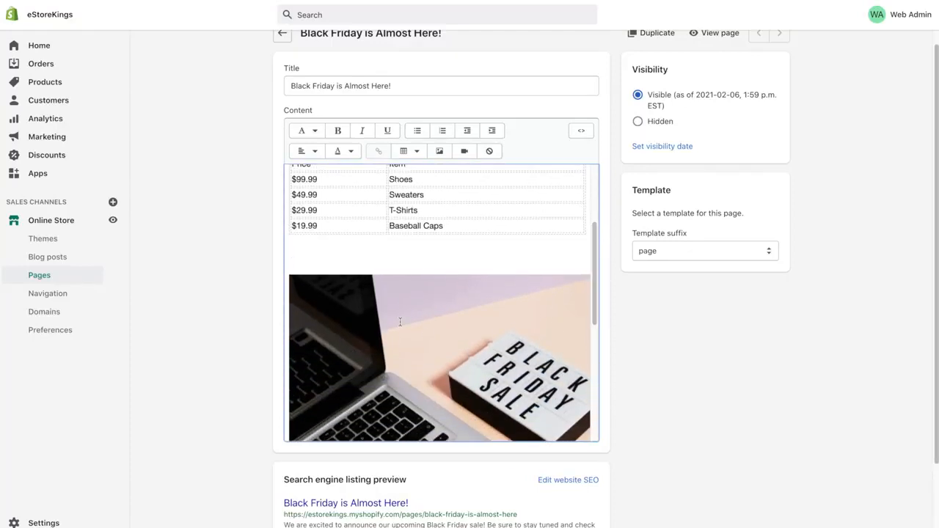
click(314, 258)
click(410, 152)
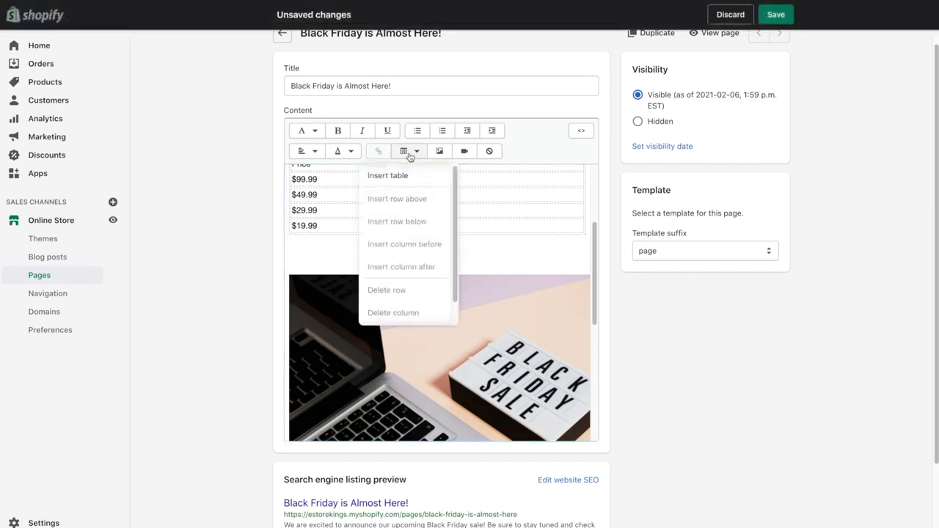
click(403, 177)
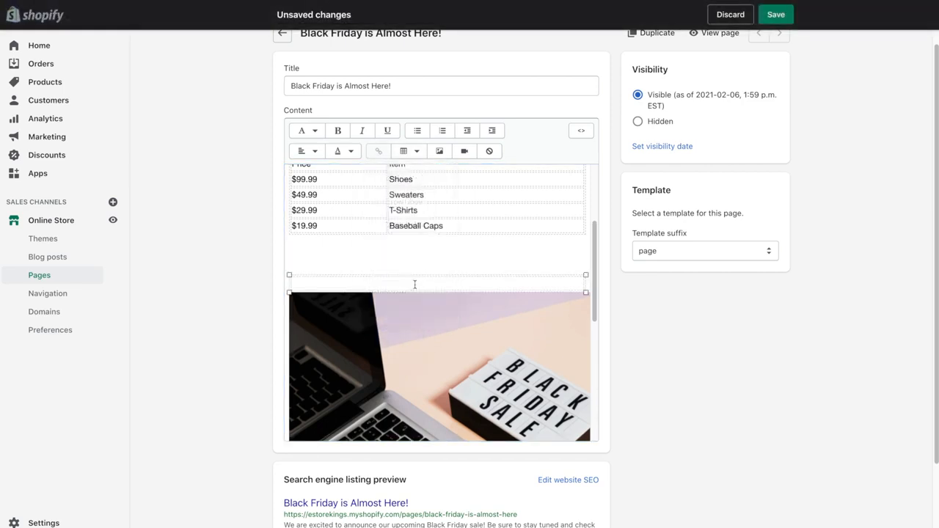
click(410, 152)
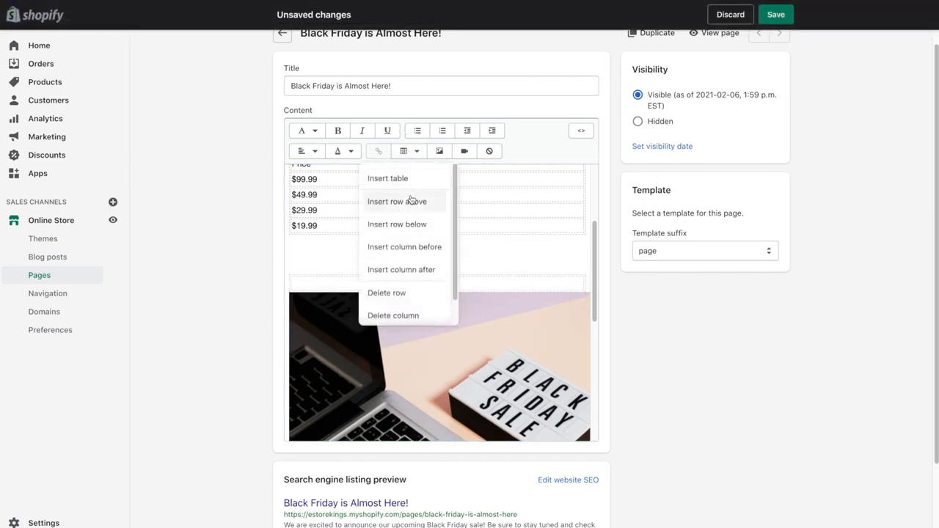
click(413, 248)
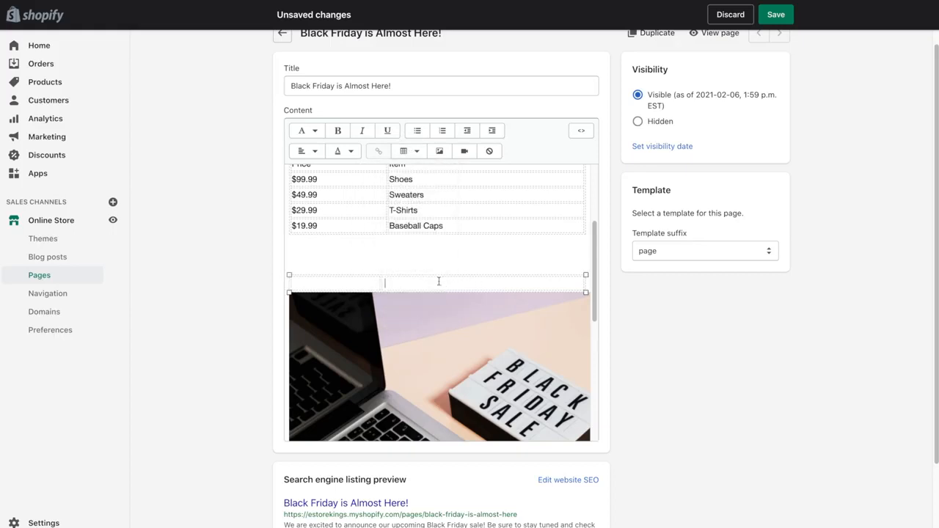
- Insert the uploaded Black Friday Sale image at Large (480x480) size into the first cell of the new two-column table
click(325, 282)
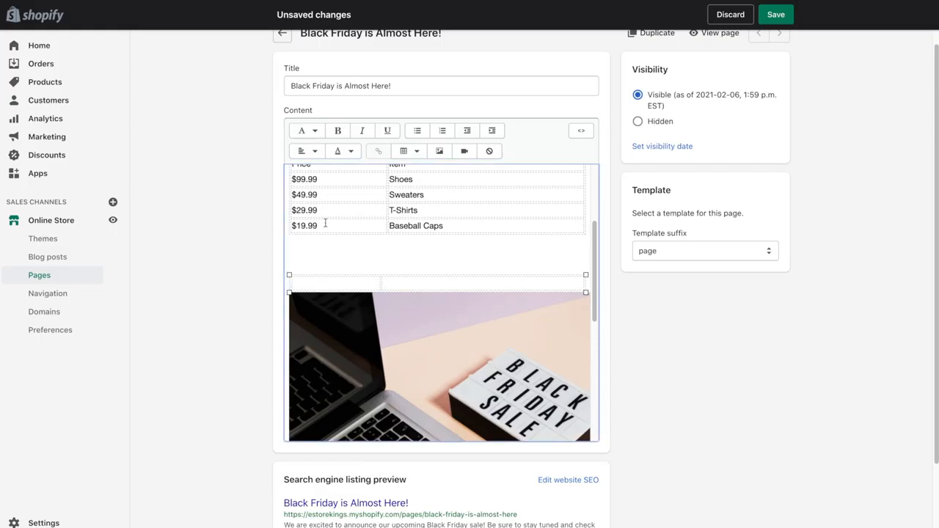
click(442, 151)
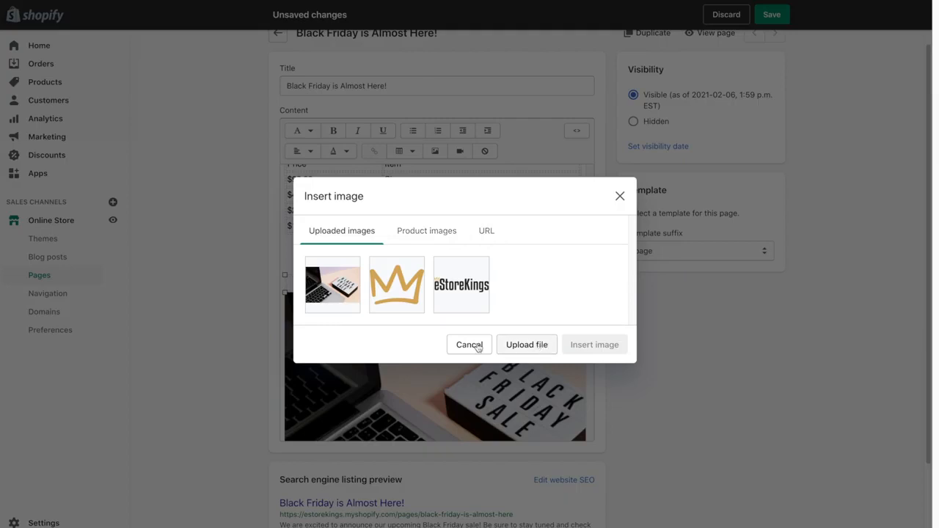
click(329, 284)
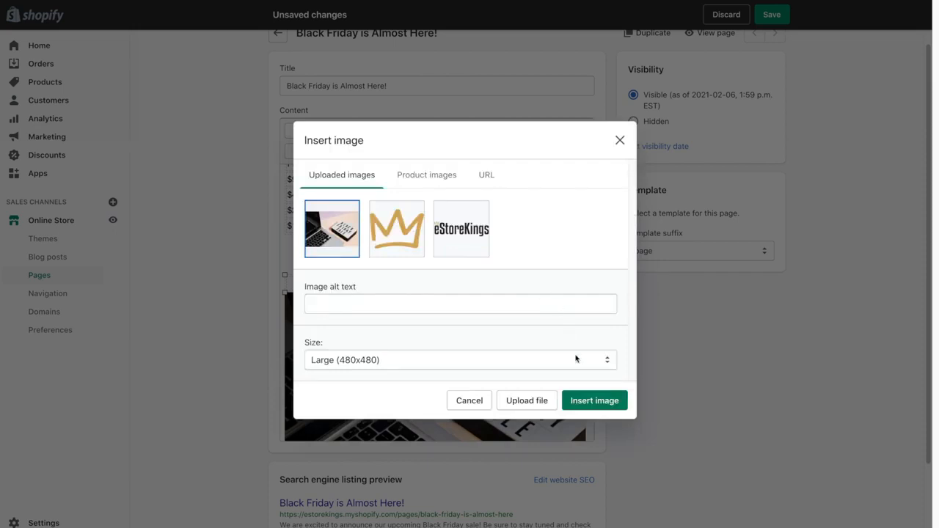
click(589, 401)
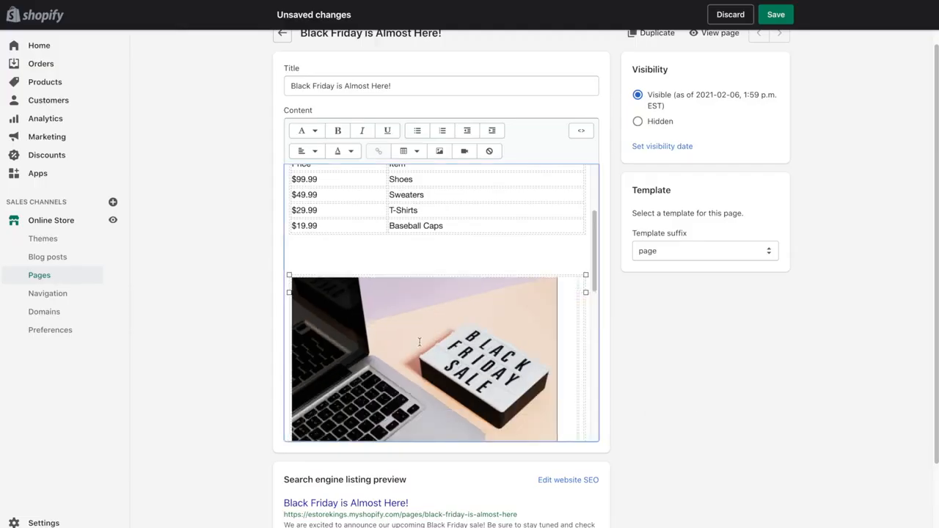
- Shrink the image in the table to about 297 by 198 pixels and narrow its column to suit
click(464, 347)
drag(595, 260, 595, 274)
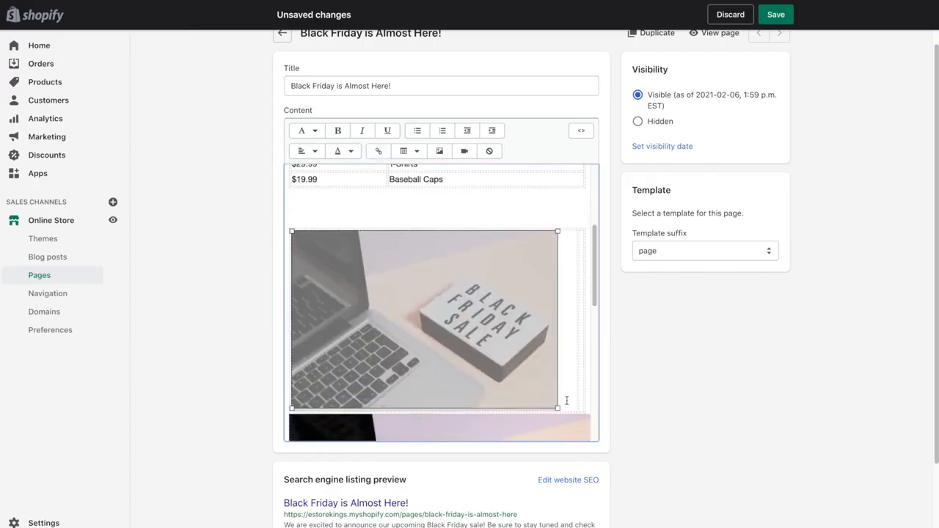
drag(558, 408, 457, 341)
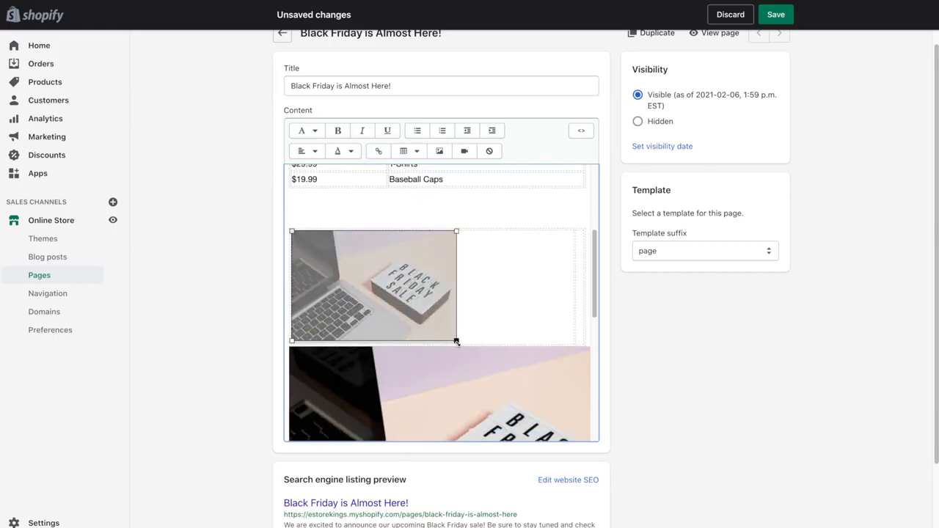
drag(573, 320, 468, 319)
- Copy the page's introductory Black Friday paragraph into the empty table cell beside the image
drag(595, 277, 515, 203)
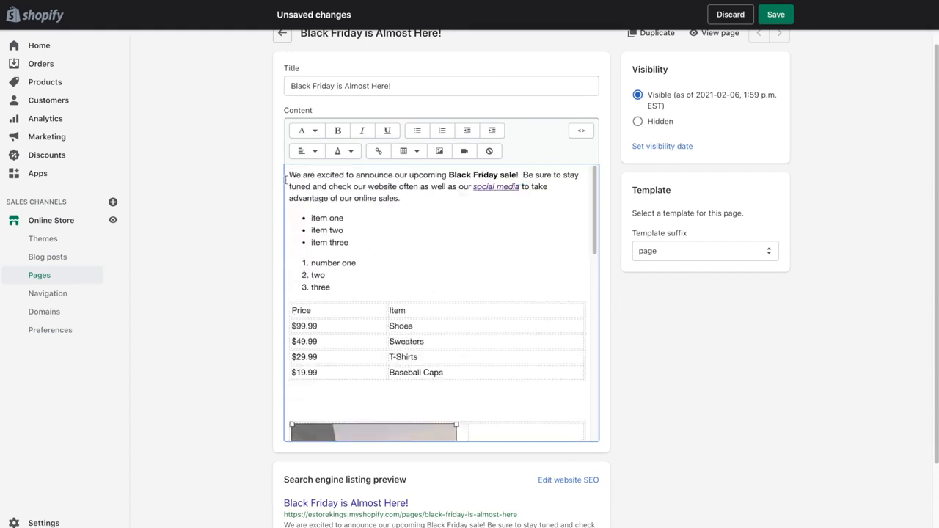
click(429, 199)
drag(288, 173, 406, 196)
key(ctrl+c)
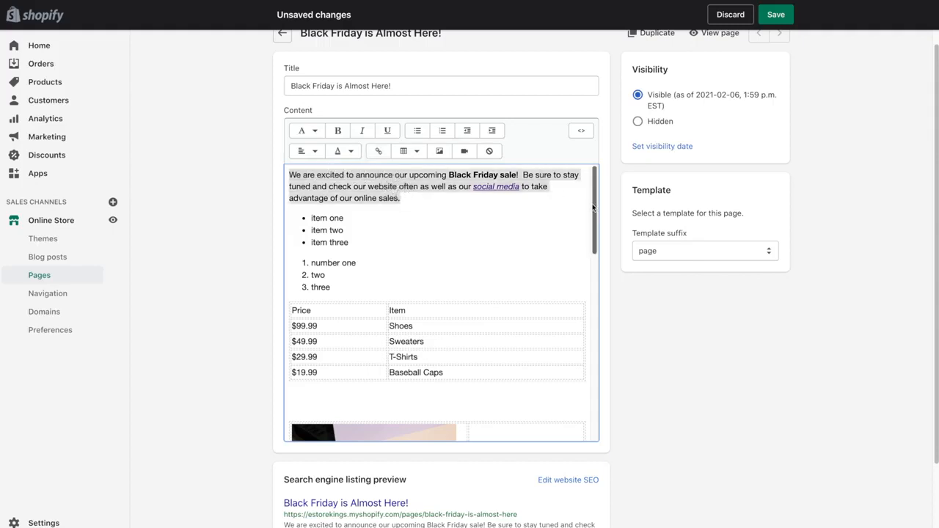
drag(596, 207, 594, 252)
click(509, 284)
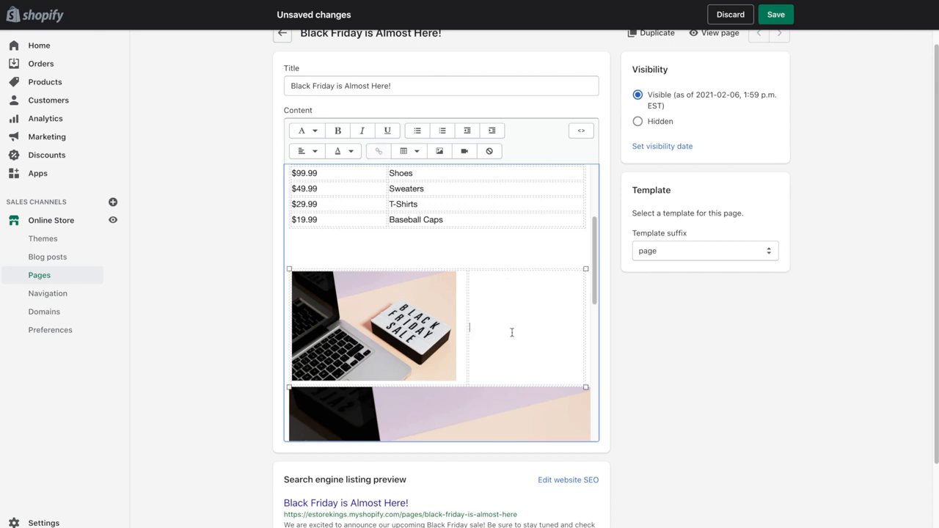
key(ctrl+v)
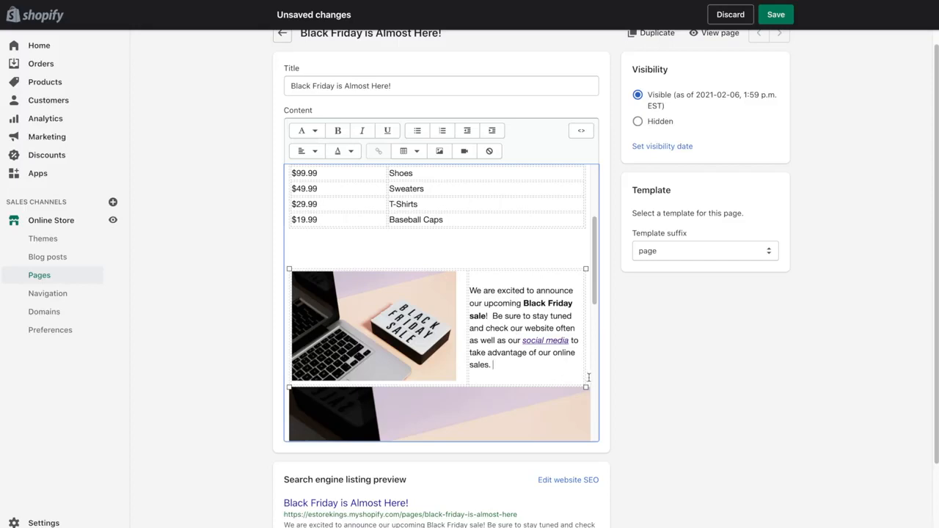
- Add a blank line below the image-and-text table, then save the page and check the layout on the storefront
key(Return)
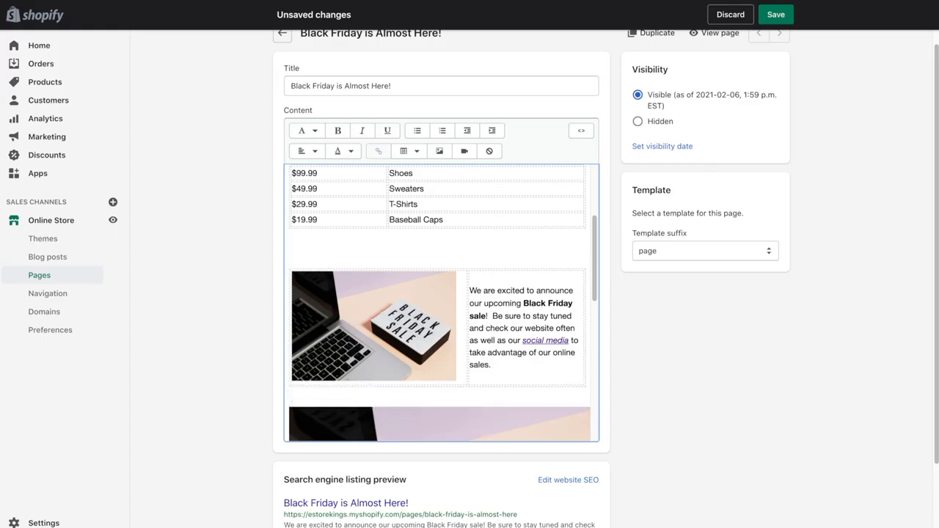
drag(595, 289, 595, 291)
click(776, 14)
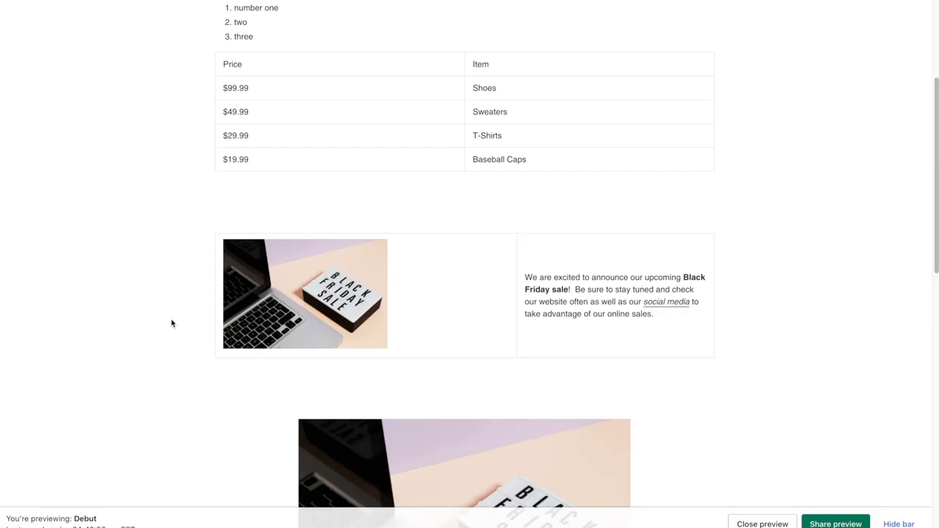
scroll(183, 323, down, 3)
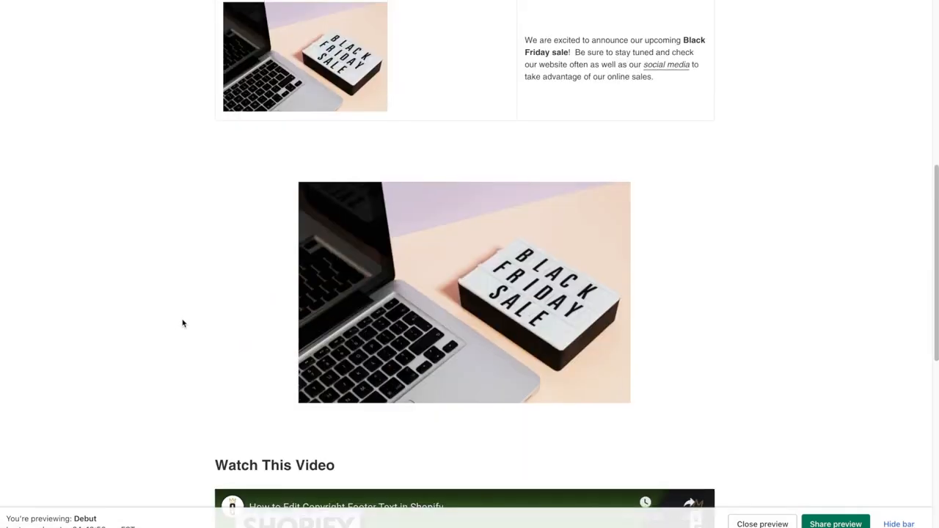
scroll(183, 323, up, 1)
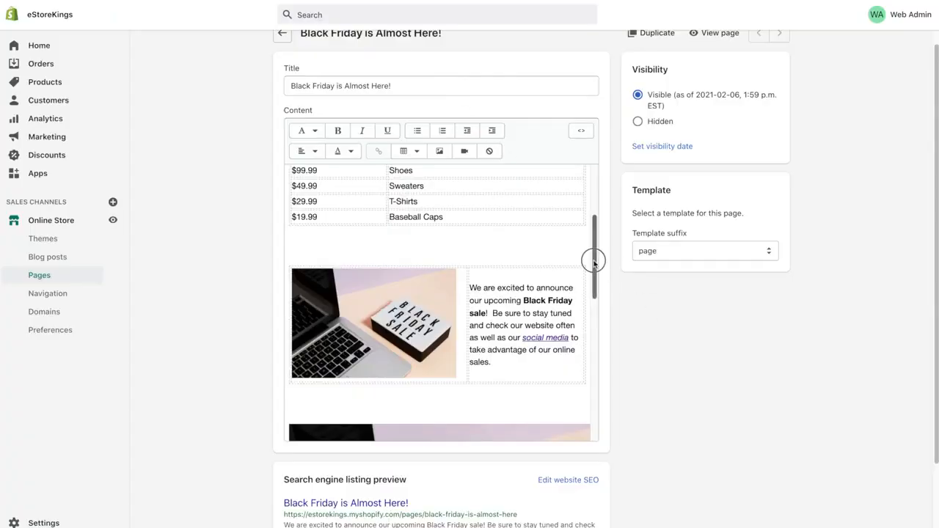
- Narrow the image column of the image-and-text table to the image's edge and save the page
drag(594, 261, 595, 272)
click(470, 251)
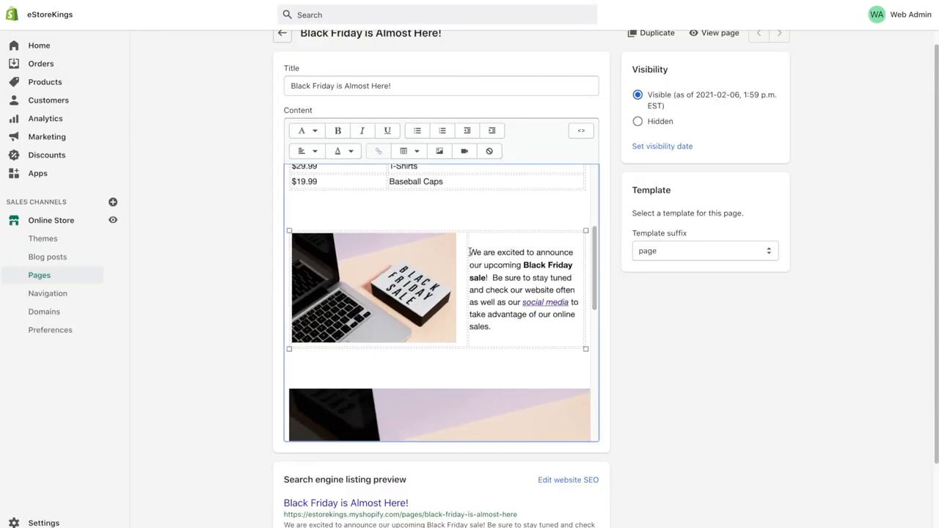
drag(467, 256, 457, 256)
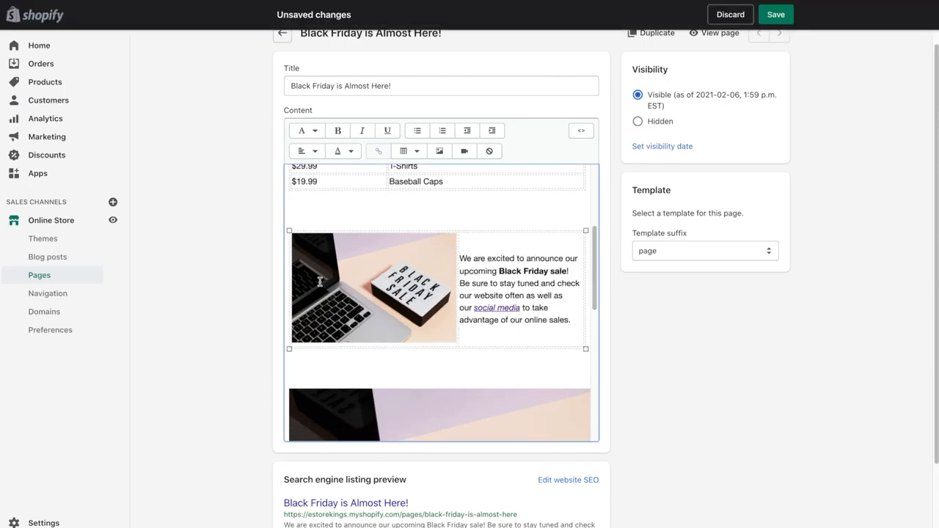
click(363, 280)
click(645, 327)
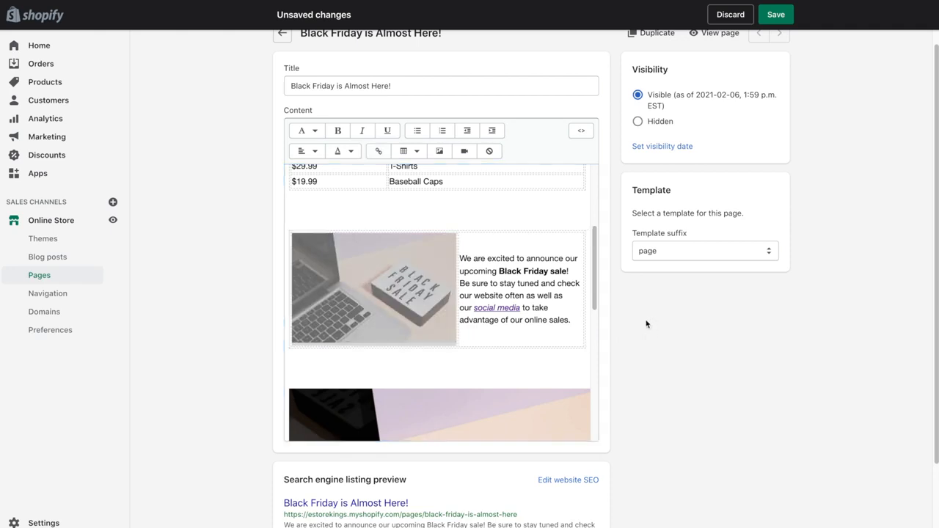
click(775, 15)
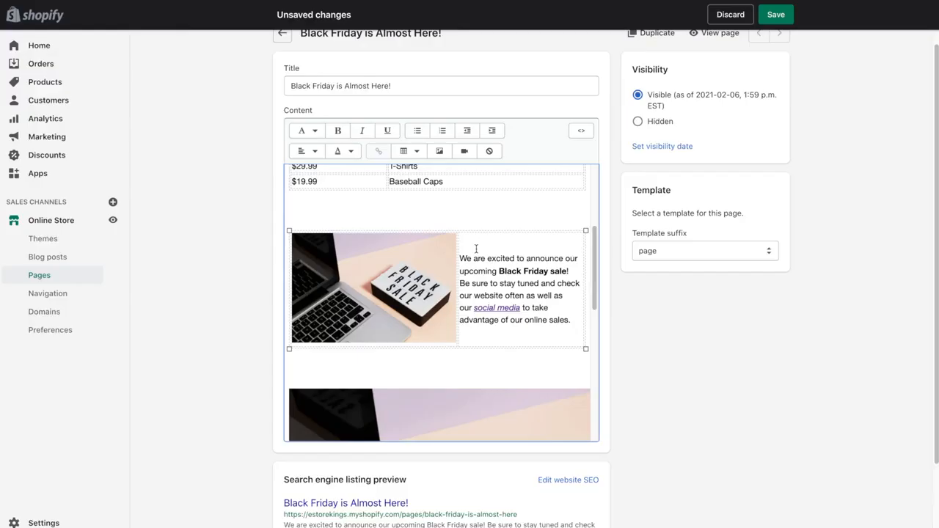
click(408, 151)
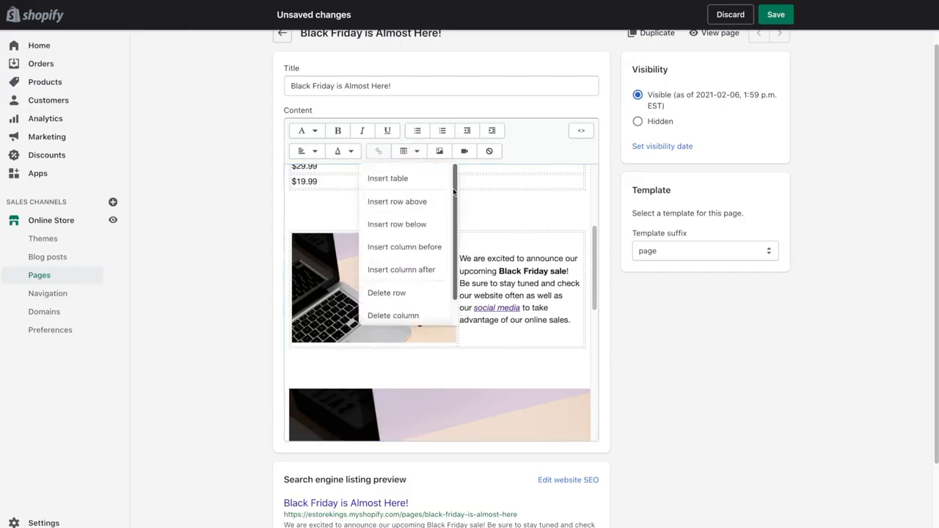
scroll(454, 242, down, 1)
scroll(451, 199, up, 1)
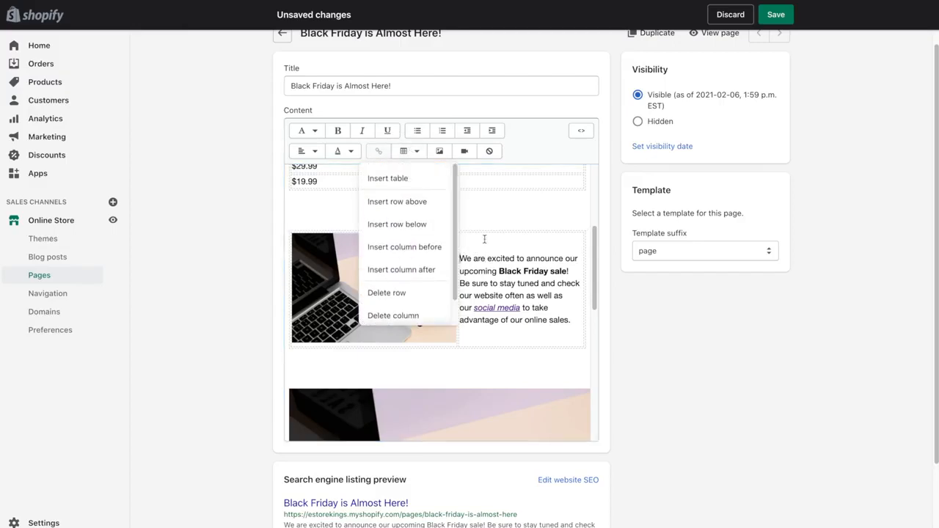
click(485, 242)
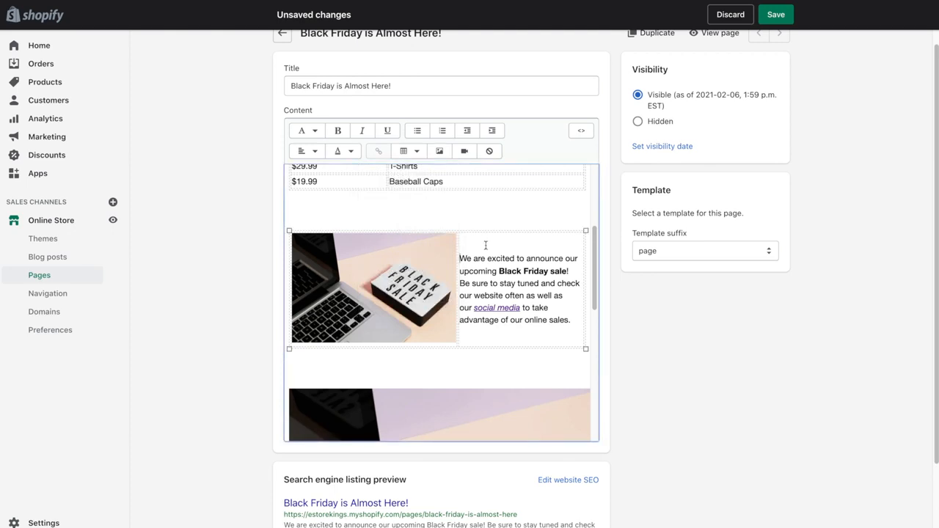
- In the page's HTML, add "border: 0px" to the style of the image's table cell and save the page
click(580, 131)
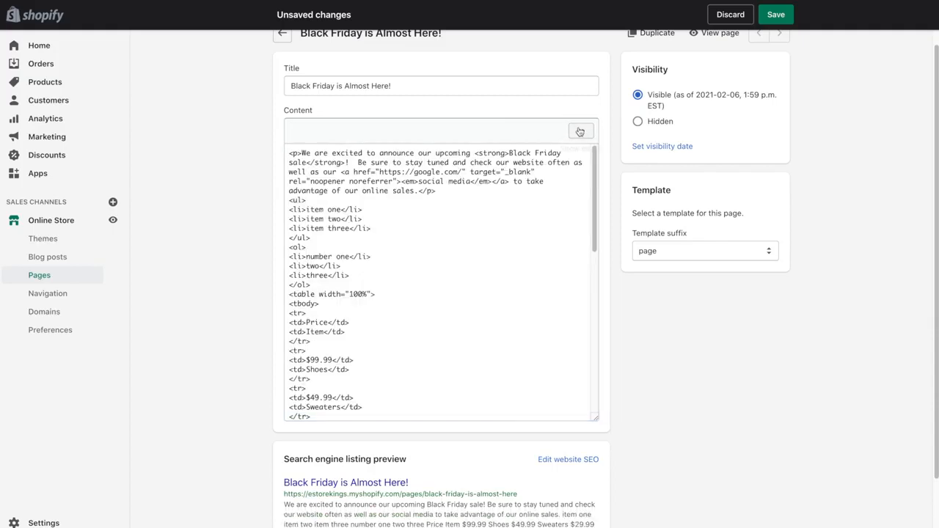
click(595, 183)
drag(594, 195, 592, 308)
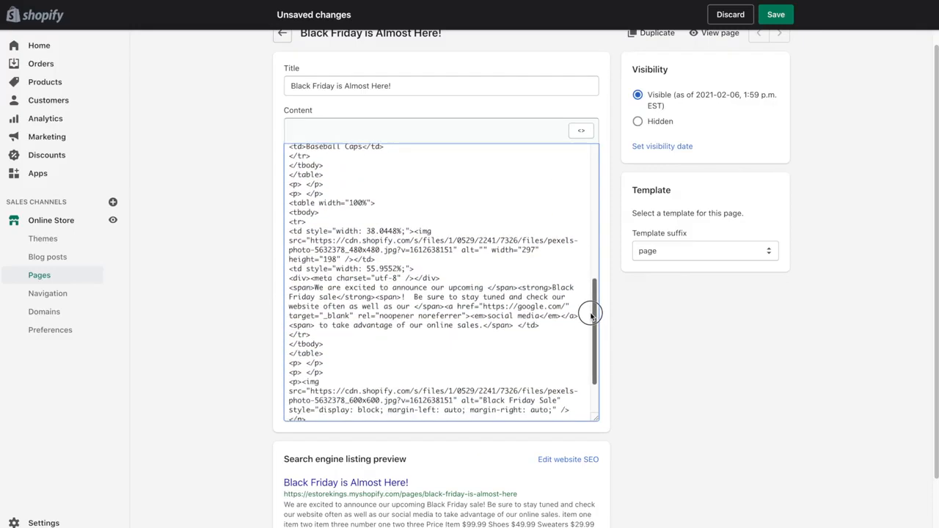
drag(288, 203, 379, 355)
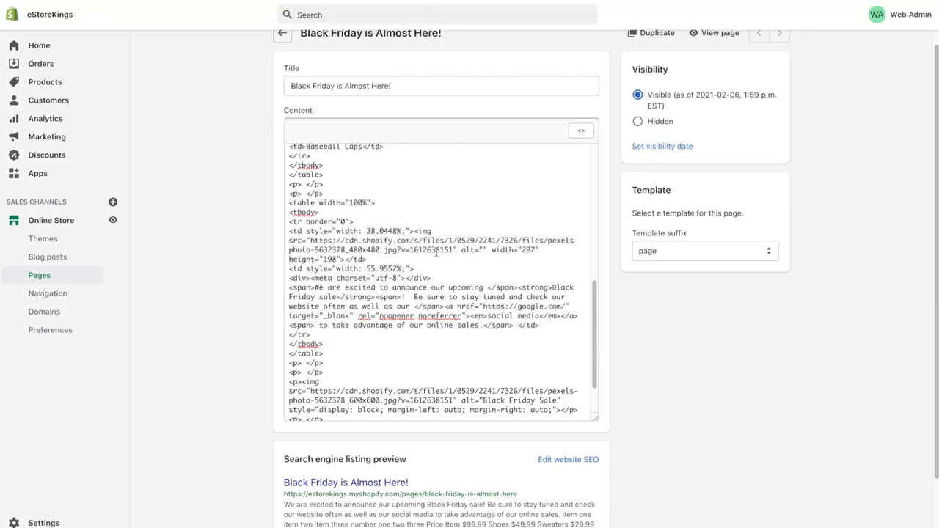
text(border: 0p)
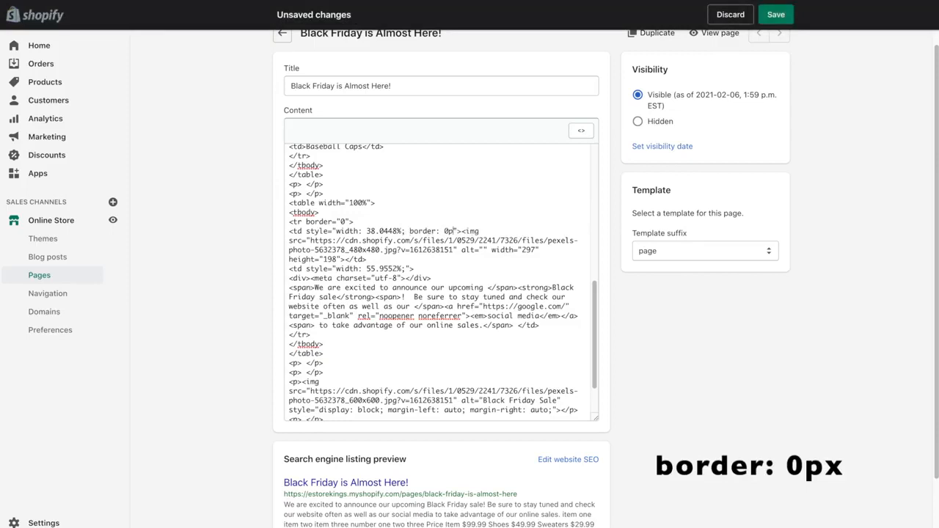
text(x)
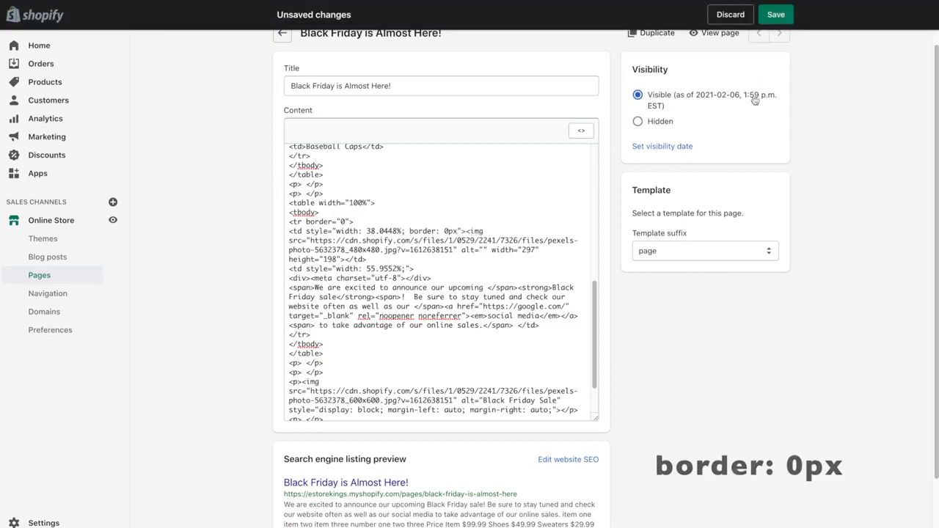
click(775, 15)
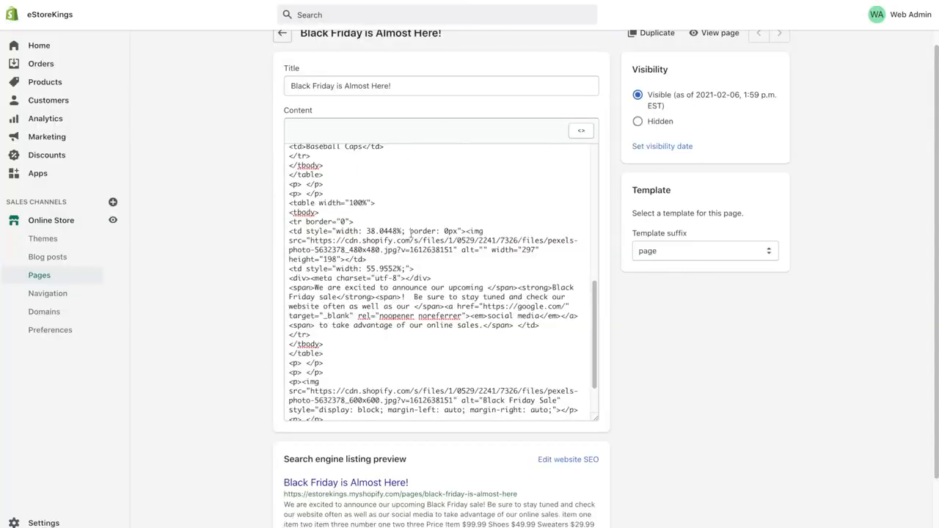
- Copy the "border: 0px" declaration into the style of the second table cell, which holds the paragraph, and save the page
drag(409, 231, 458, 231)
key(ctrl+c)
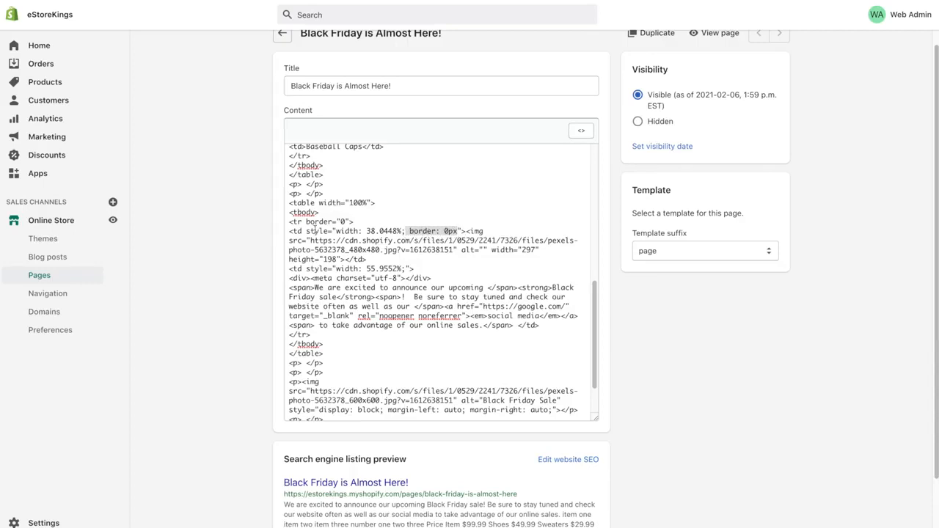
drag(289, 232, 302, 231)
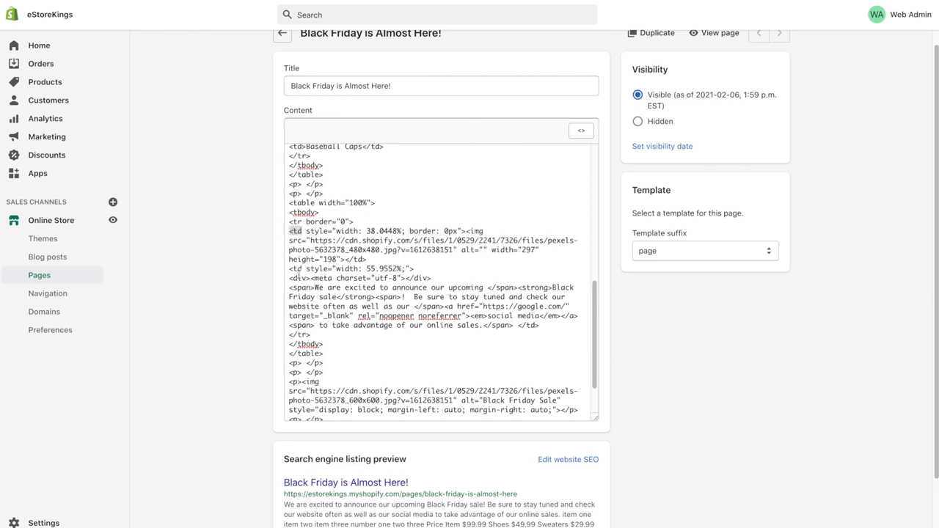
click(288, 268)
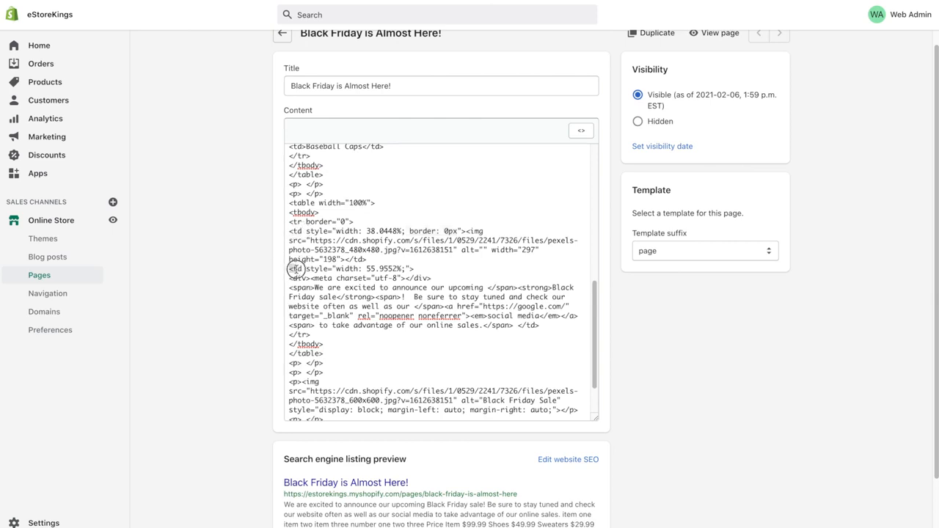
click(406, 268)
key(ctrl+v)
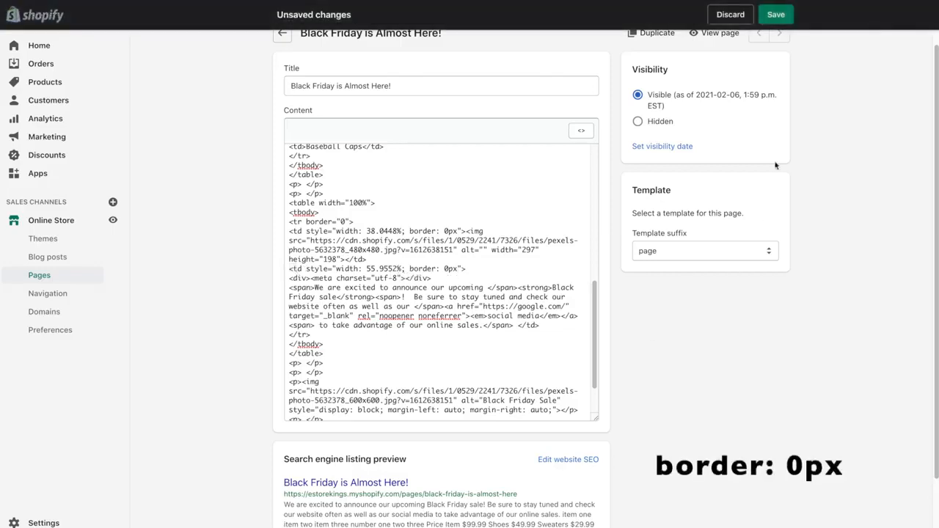
click(780, 17)
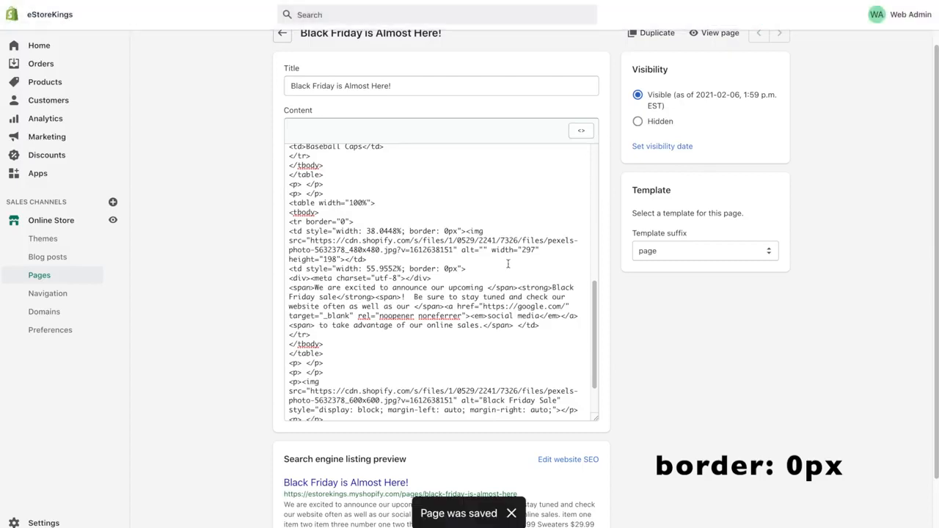
drag(410, 269, 459, 270)
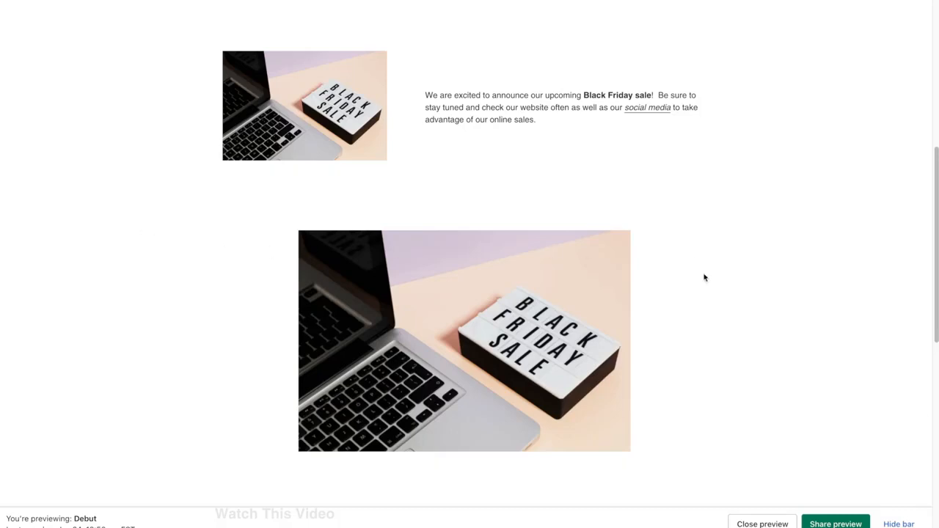
- Review the introductory paragraph, both lists and the tables on the storefront page
drag(935, 331, 900, 176)
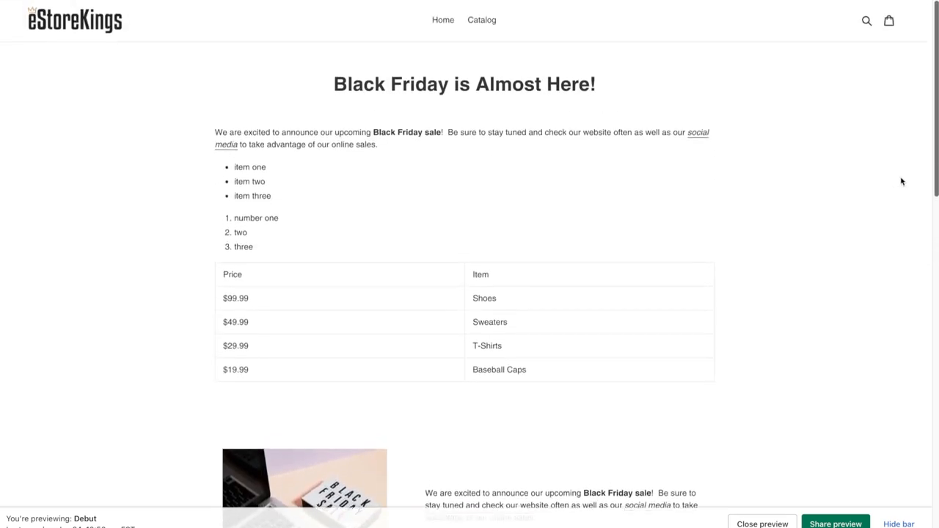
drag(233, 168, 281, 252)
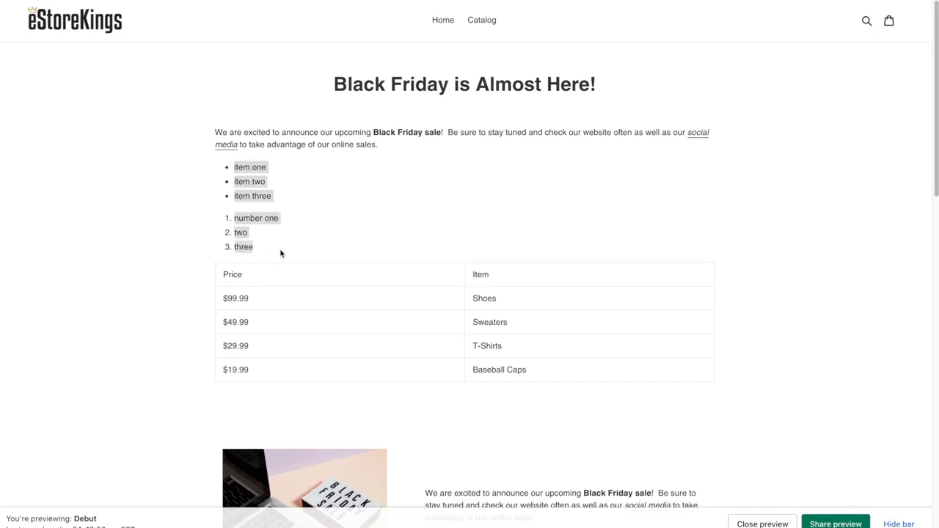
drag(215, 132, 424, 143)
click(534, 184)
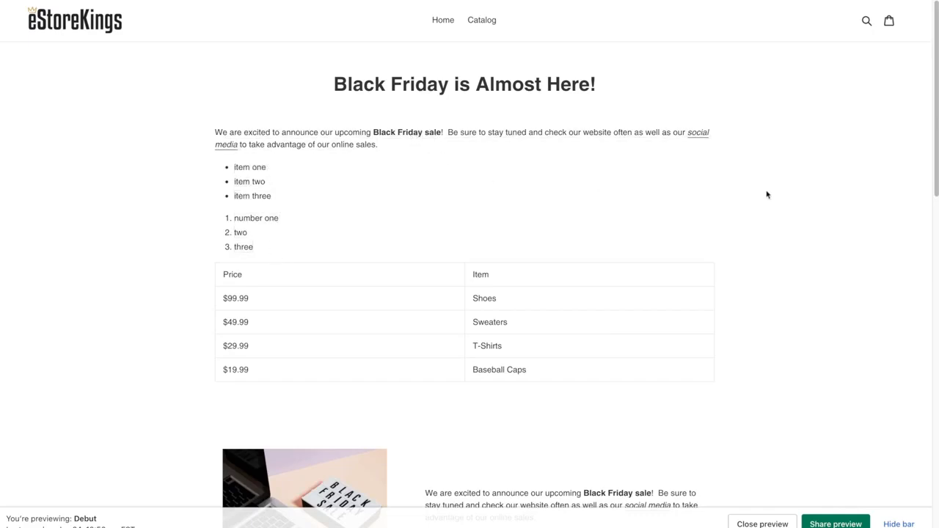